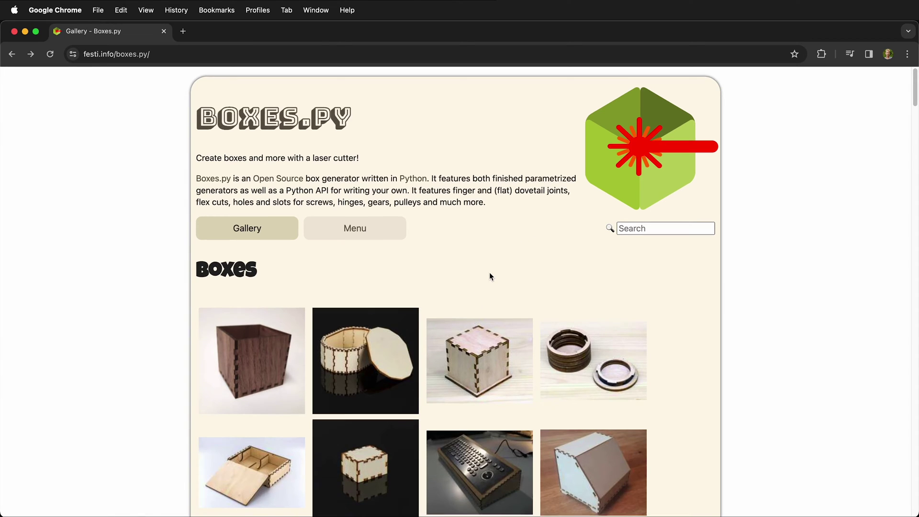
Examine the Boxes.py gallery, from the boxes and flex boxes through trays, shelves and wall-mounted designs to the hole patterns
scroll(491, 273, down, 5)
scroll(492, 277, down, 10)
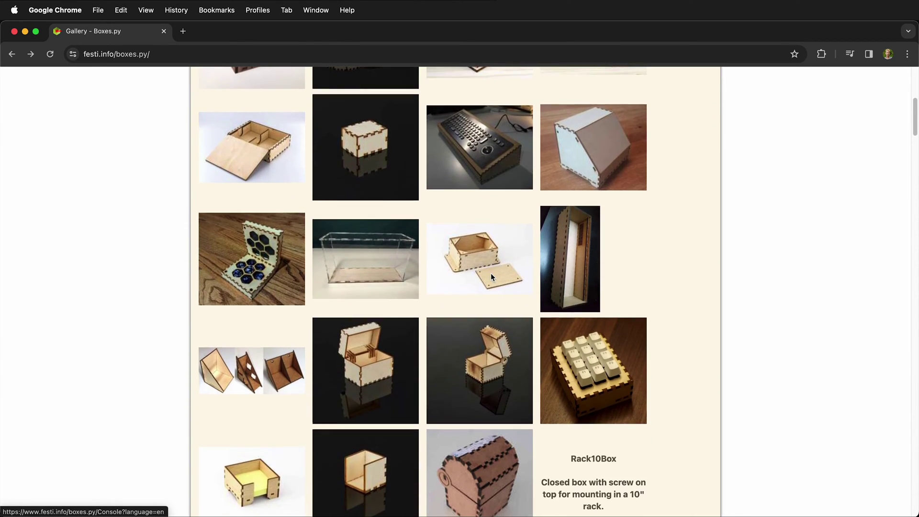
scroll(492, 279, down, 3)
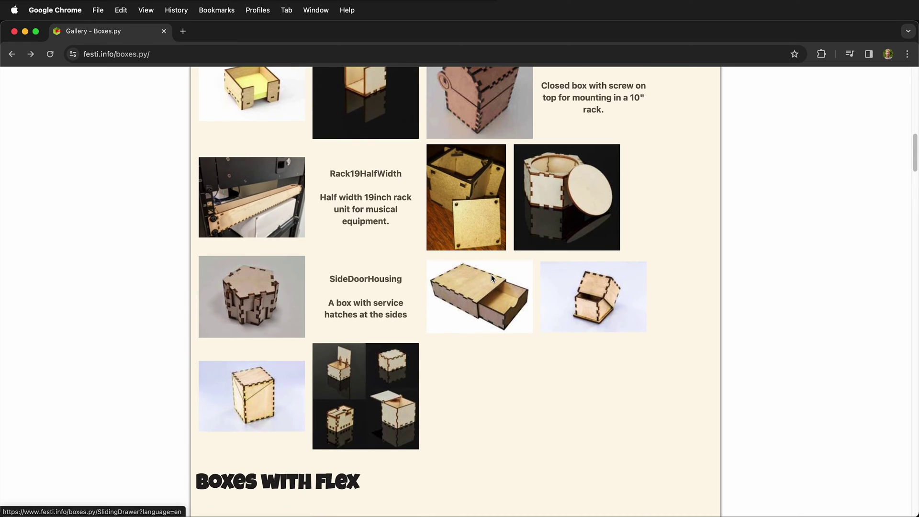
scroll(432, 283, down, 10)
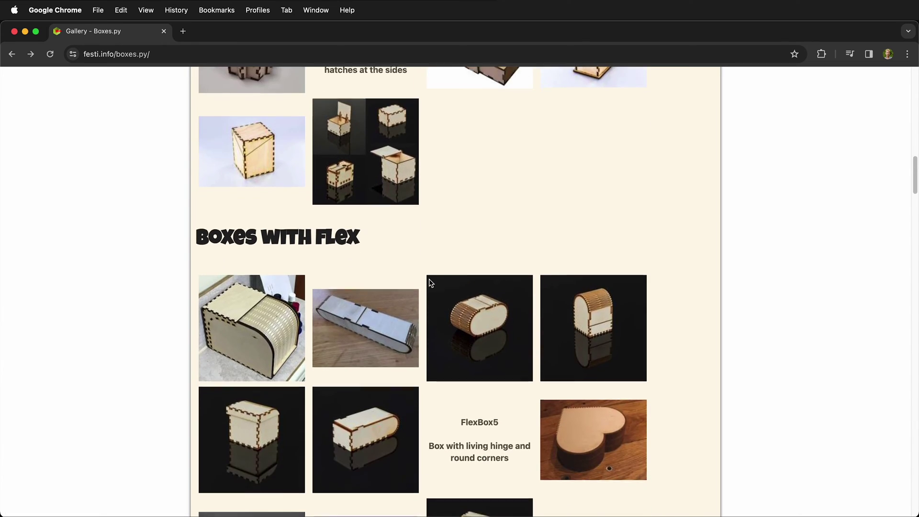
scroll(430, 283, down, 8)
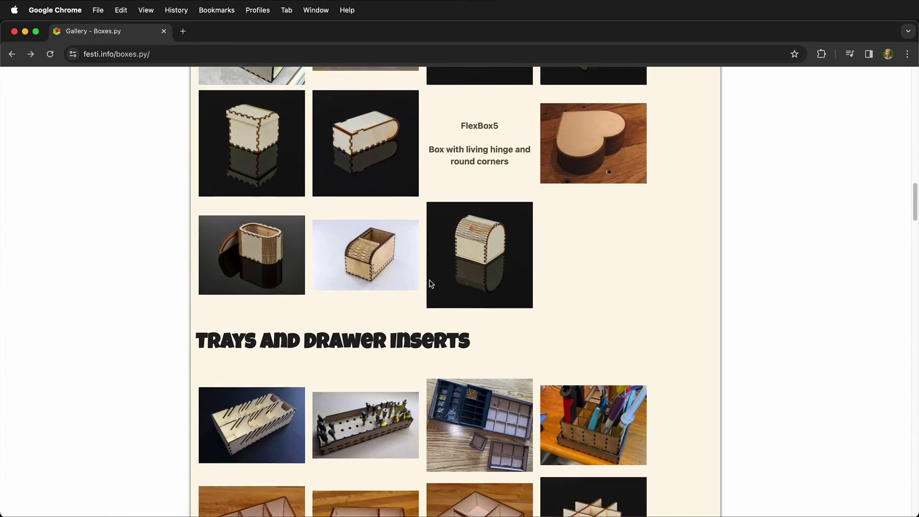
scroll(430, 284, down, 1)
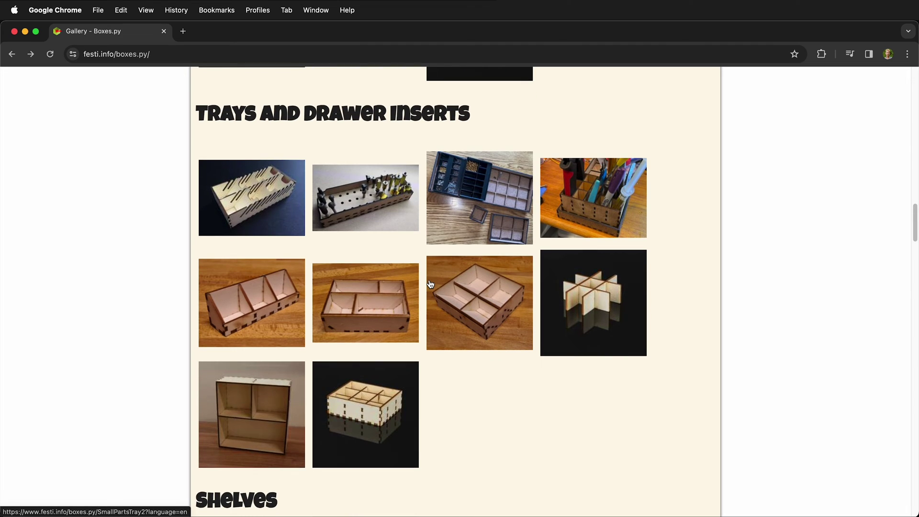
scroll(429, 283, down, 4)
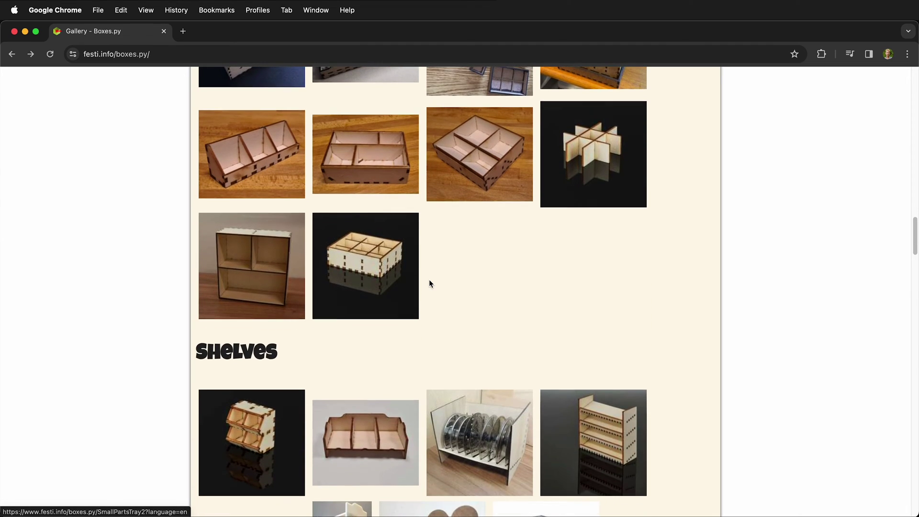
scroll(429, 283, down, 12)
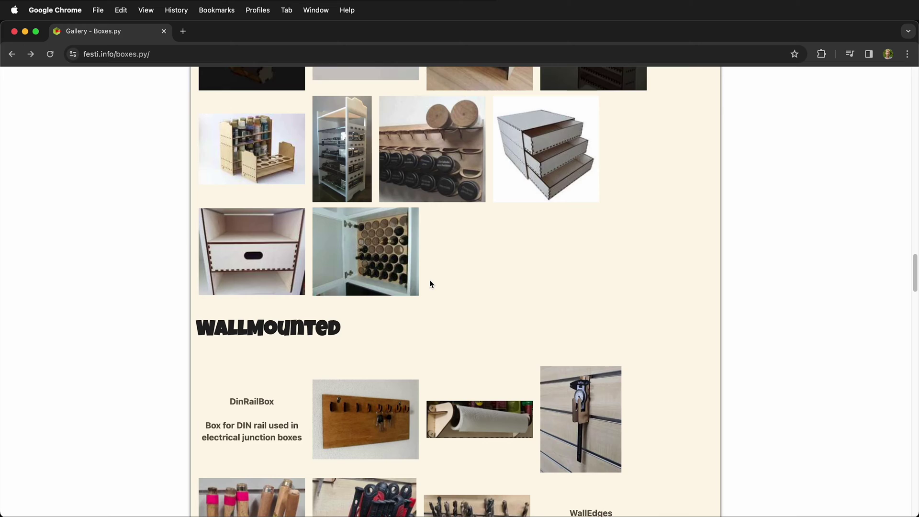
scroll(430, 284, down, 5)
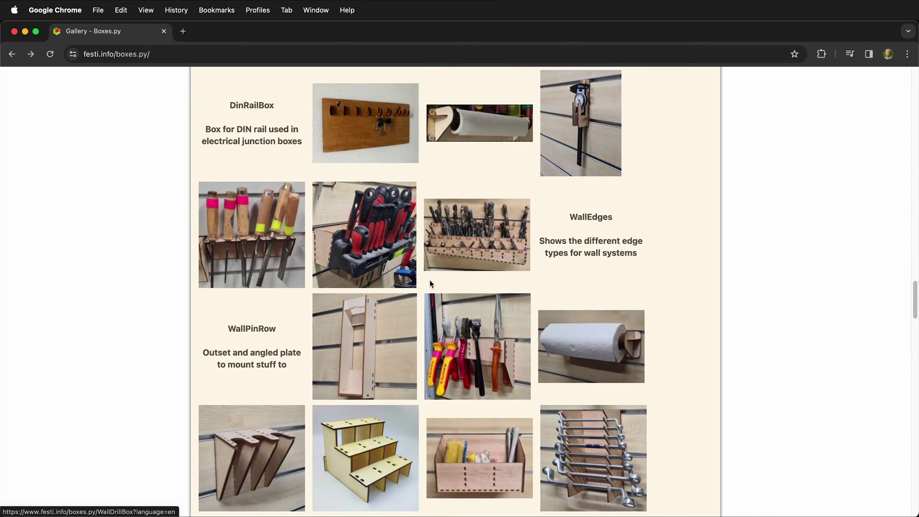
scroll(430, 283, down, 3)
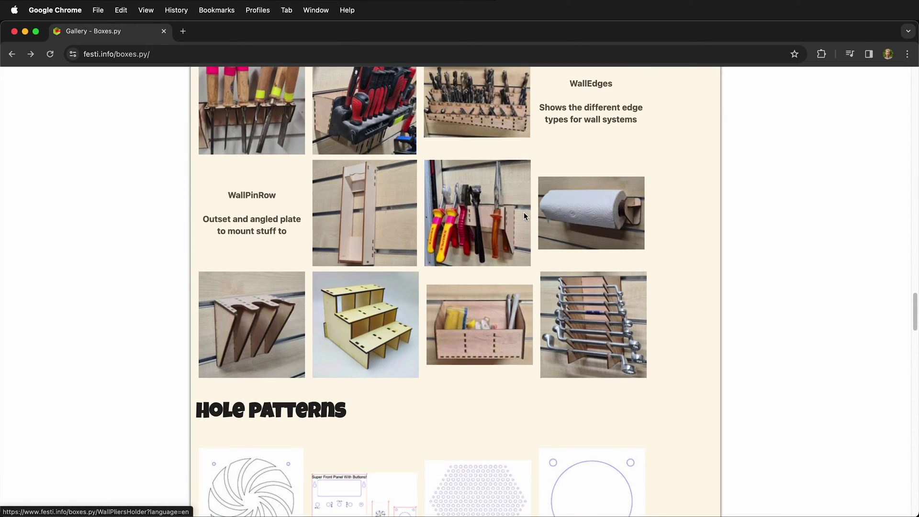
scroll(467, 272, down, 5)
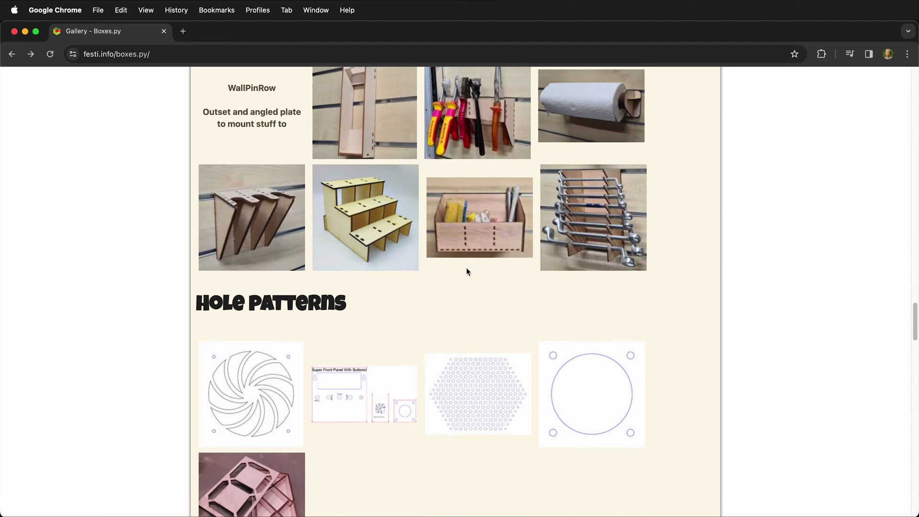
scroll(467, 270, down, 12)
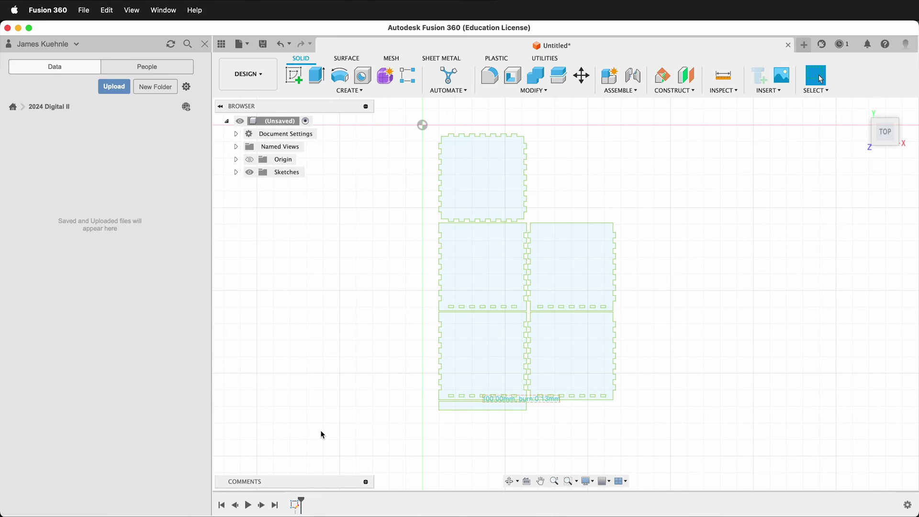
In Fusion 360, edit the imported box sketch, unfix all of its geometry with Fix/Unfix and finish the sketch
right_click(296, 505)
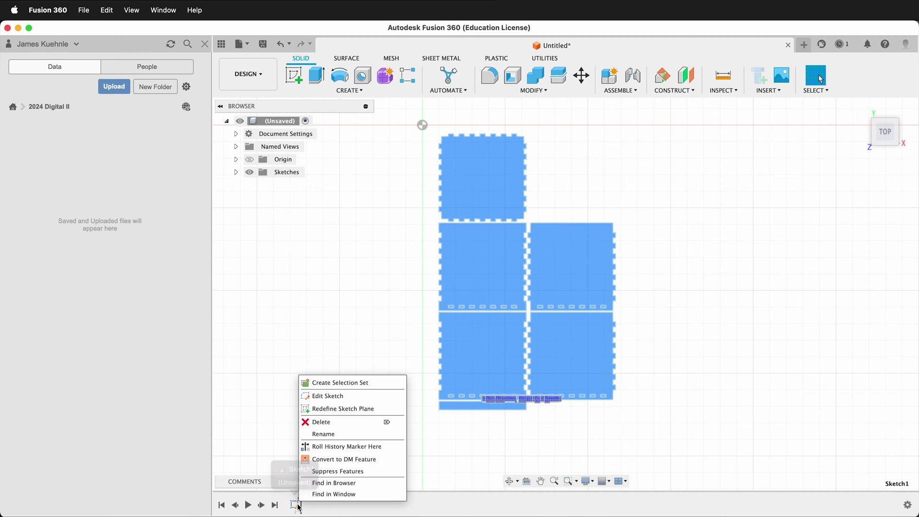
click(350, 395)
mouse_move(425, 122)
mouse_down()
mouse_move(464, 196)
mouse_move(680, 455)
mouse_up()
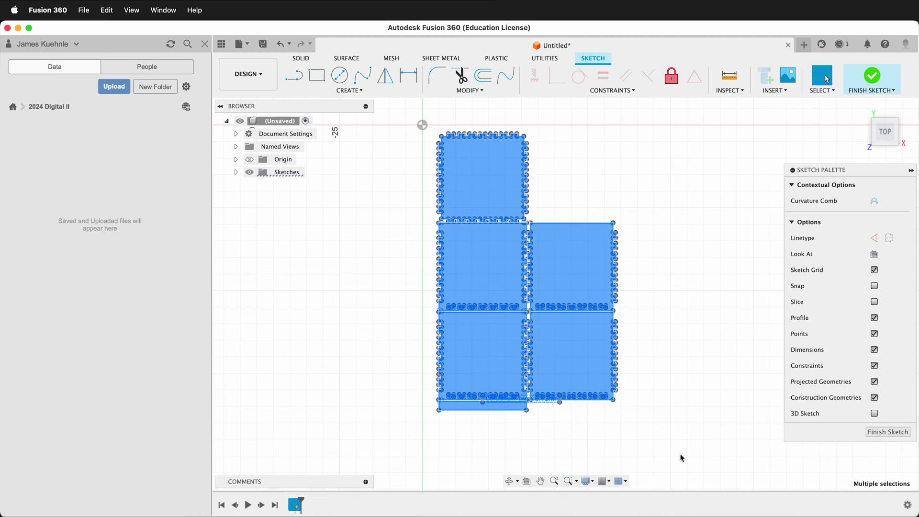
click(678, 82)
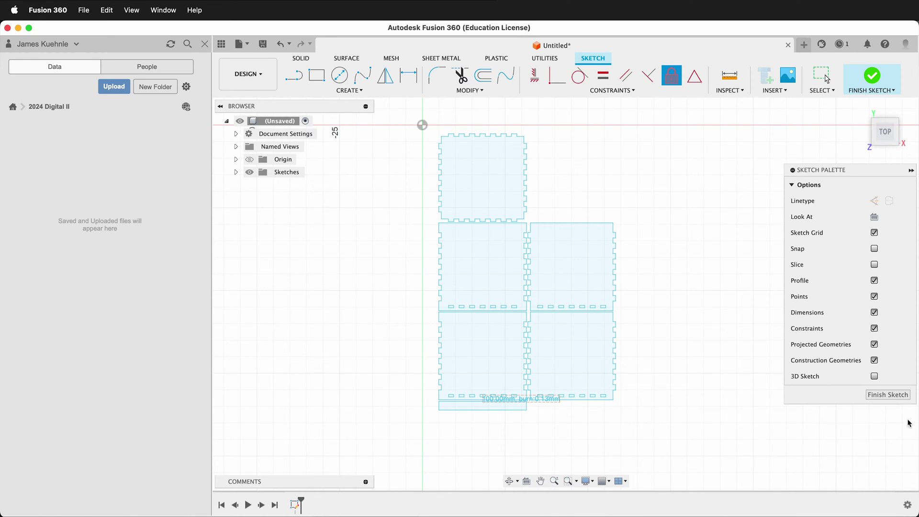
click(903, 400)
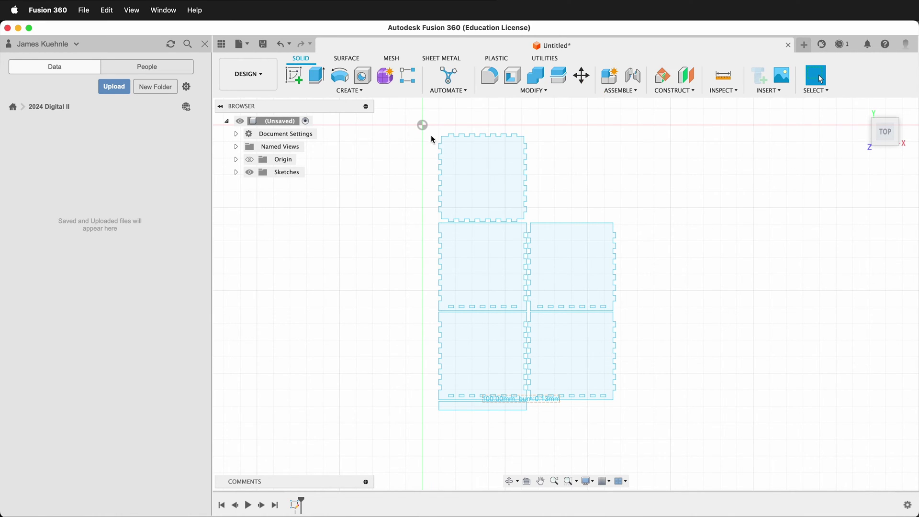
Scale all geometry of the imported box sketch by a factor of 3.779575175750246
drag(428, 120, 713, 445)
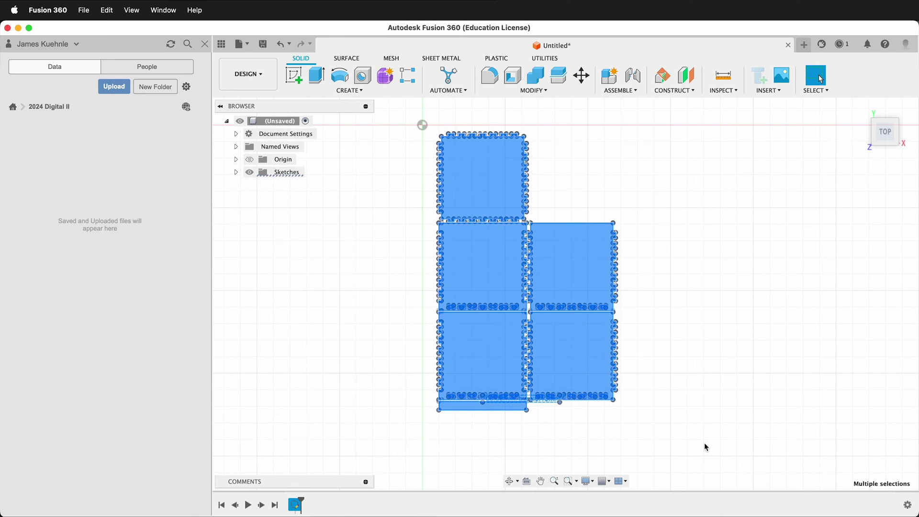
click(535, 90)
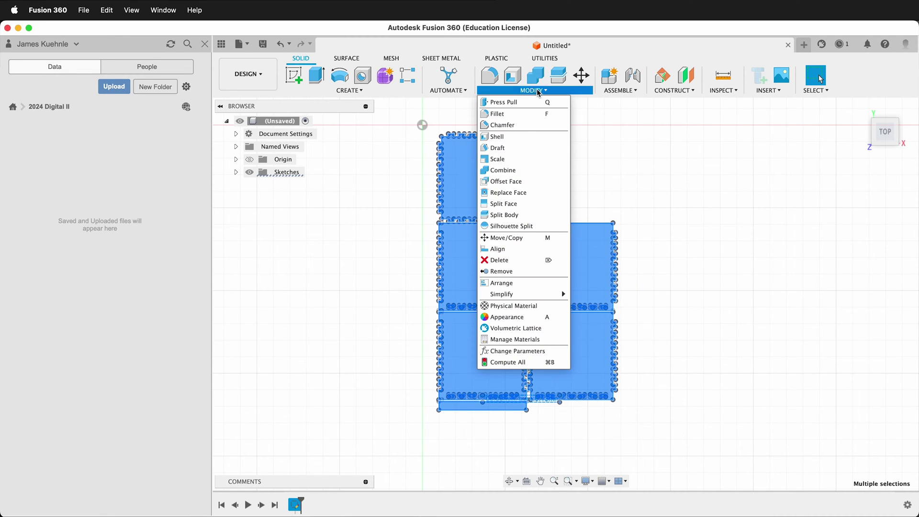
click(515, 159)
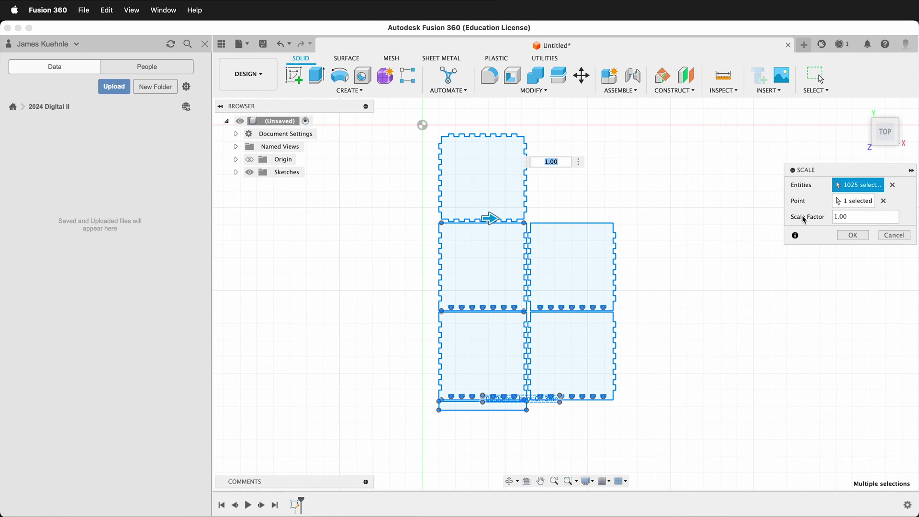
click(857, 218)
text(3.779575175750246)
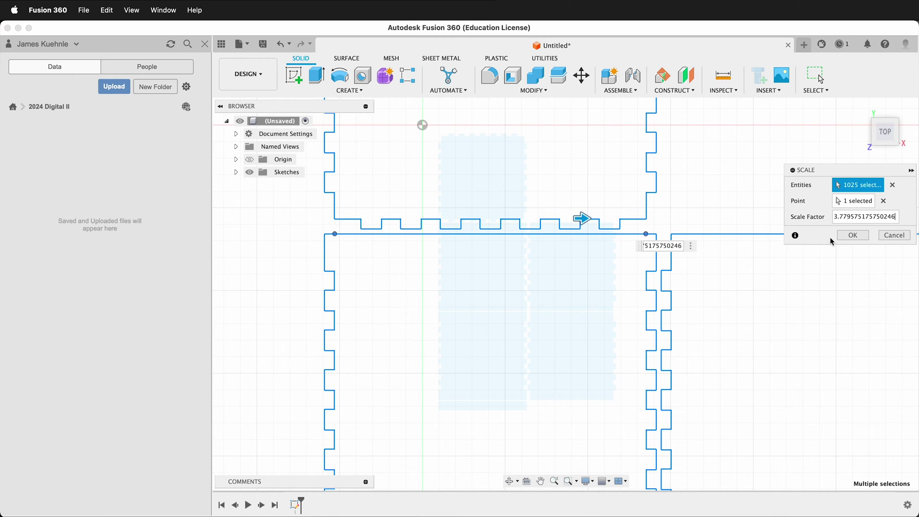
click(852, 236)
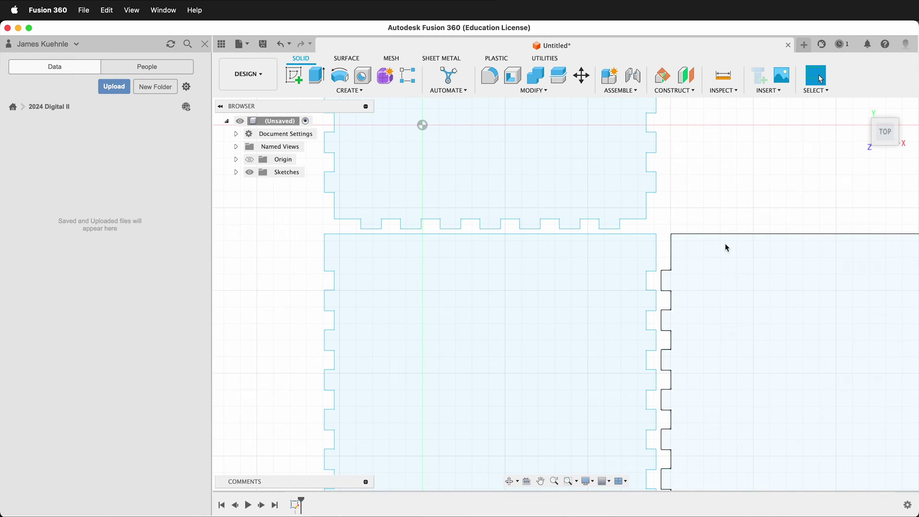
Measure the length of the lower edge of the narrow reference rectangle beneath the box panels
scroll(725, 244, down, 10)
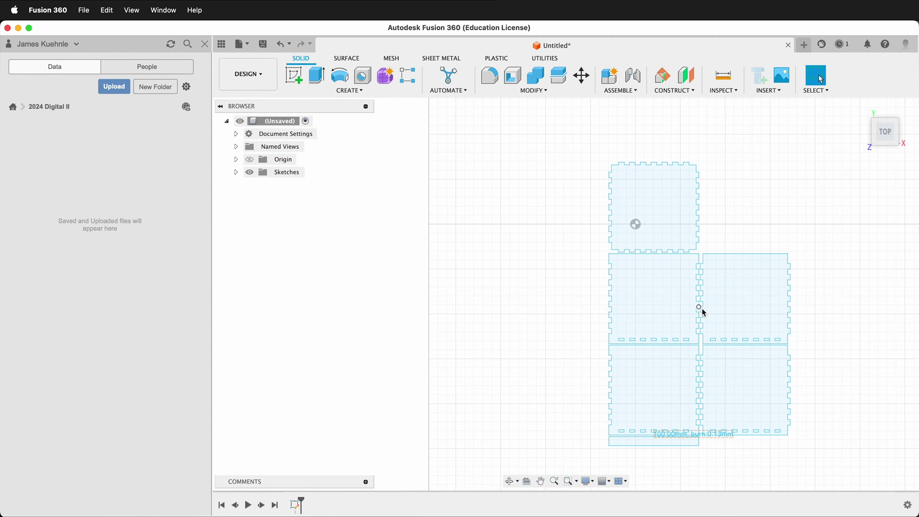
middle_drag(702, 308, 616, 225)
scroll(584, 315, down, 3)
scroll(582, 314, up, 5)
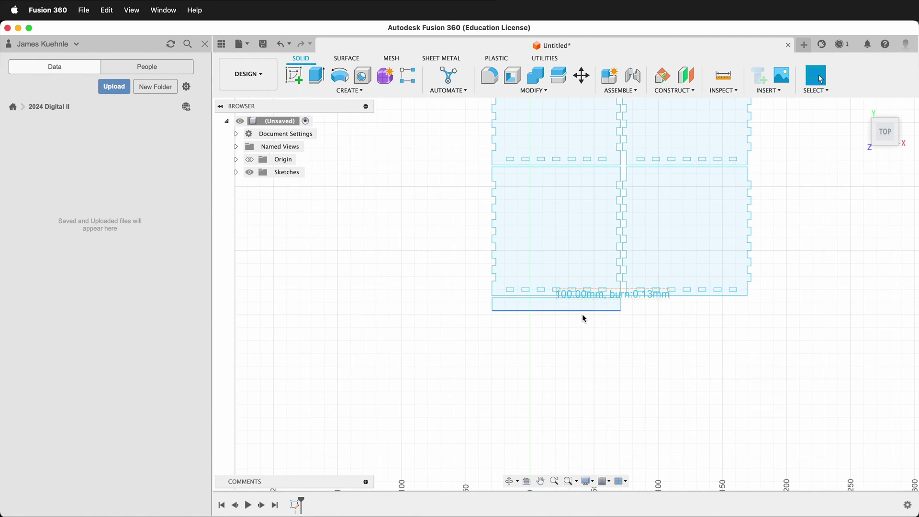
scroll(583, 317, up, 5)
click(723, 75)
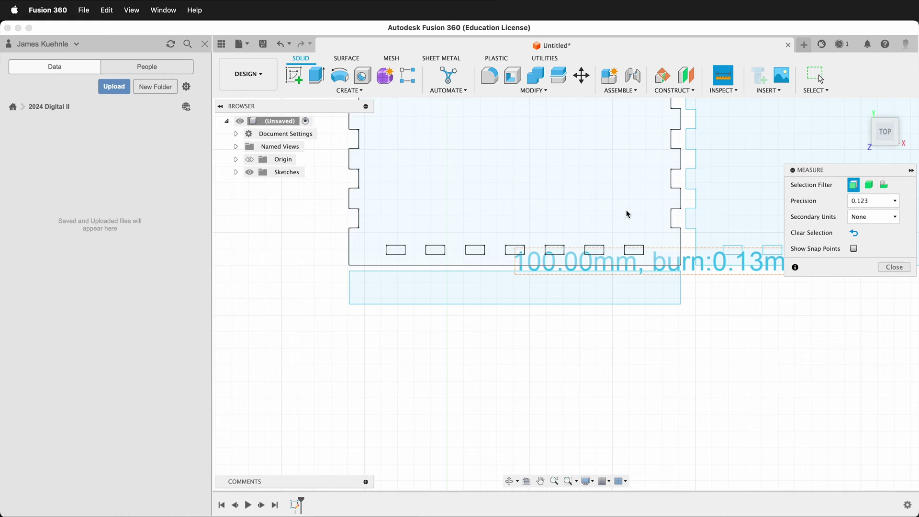
click(579, 305)
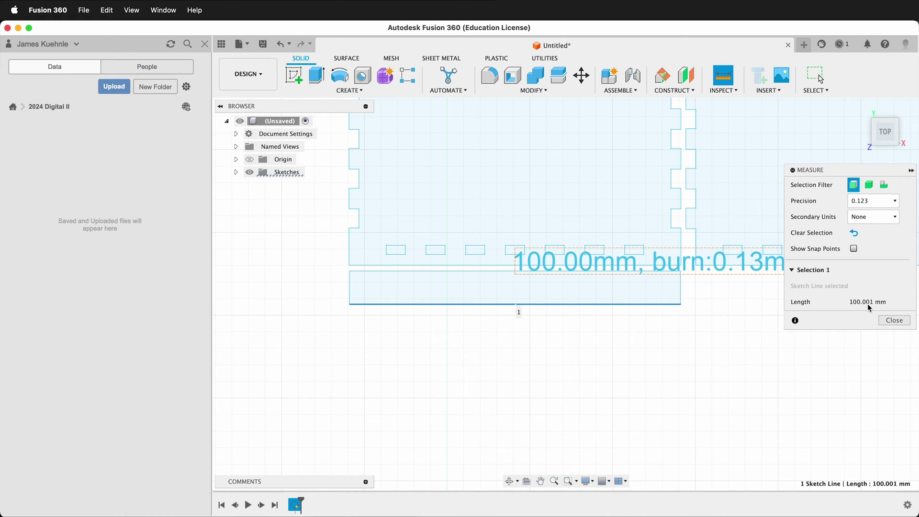
Switch to the Boxes.py gallery in Chrome and look over its generator categories from Boxes down to Misc
key(super+Tab)
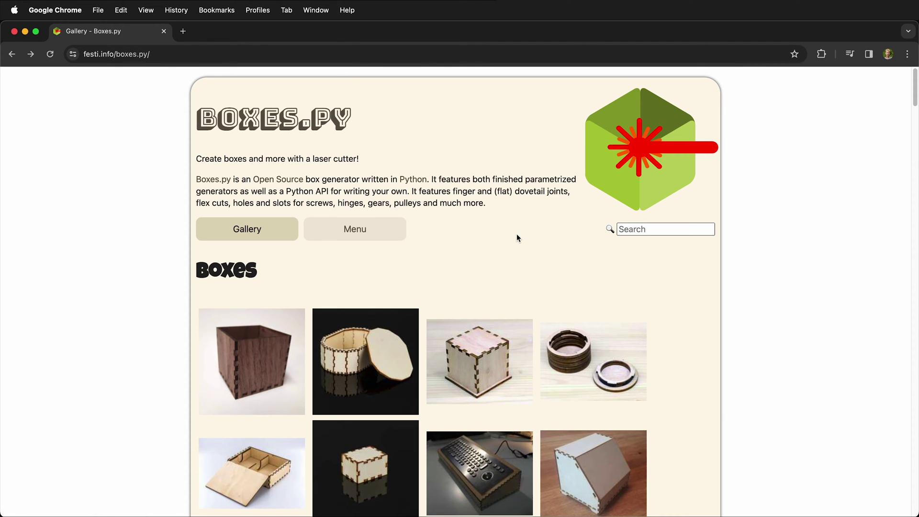
scroll(489, 277, down, 7)
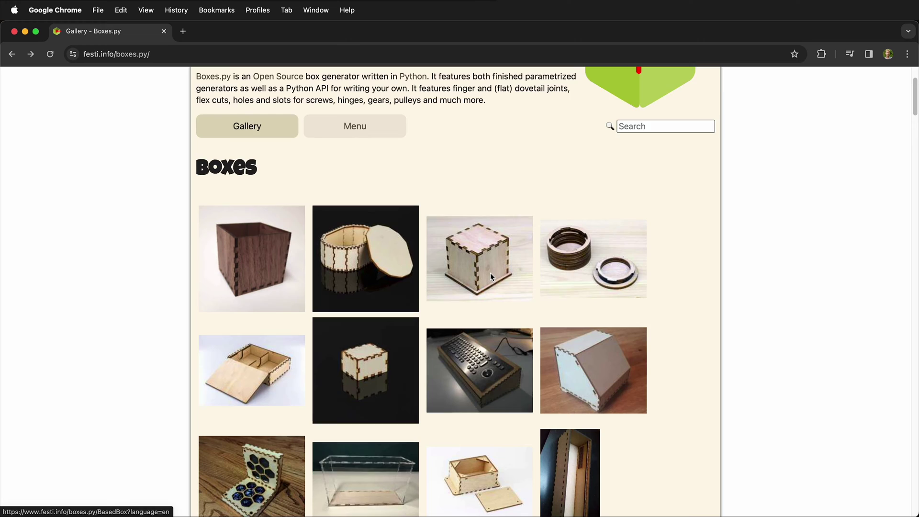
scroll(492, 278, down, 8)
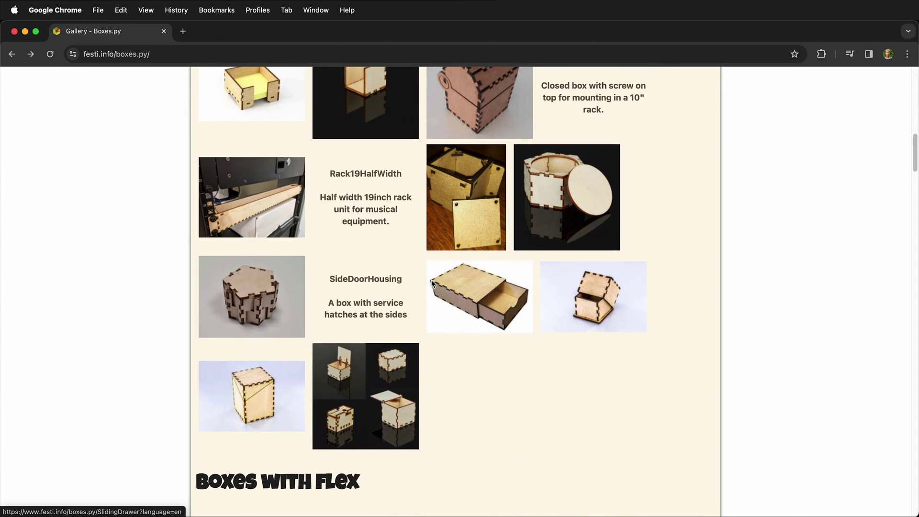
scroll(431, 280, down, 4)
scroll(429, 282, down, 7)
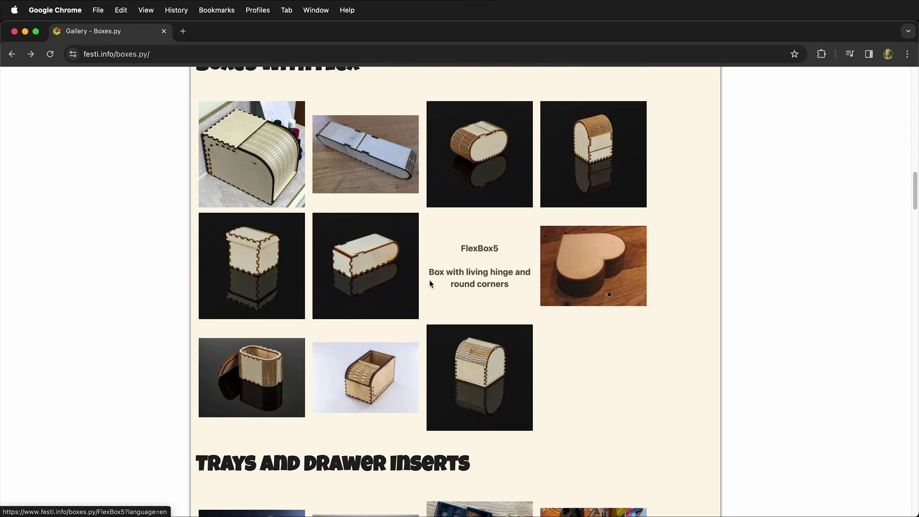
scroll(430, 283, down, 6)
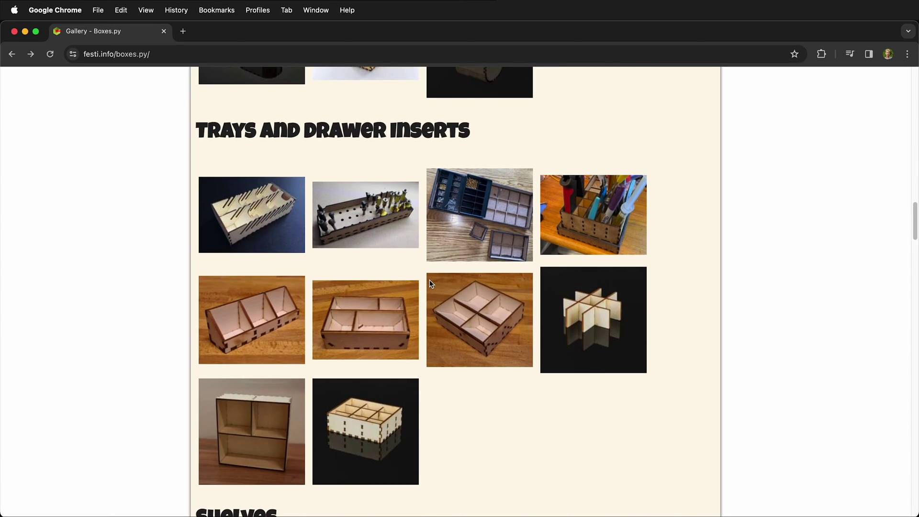
scroll(429, 283, down, 4)
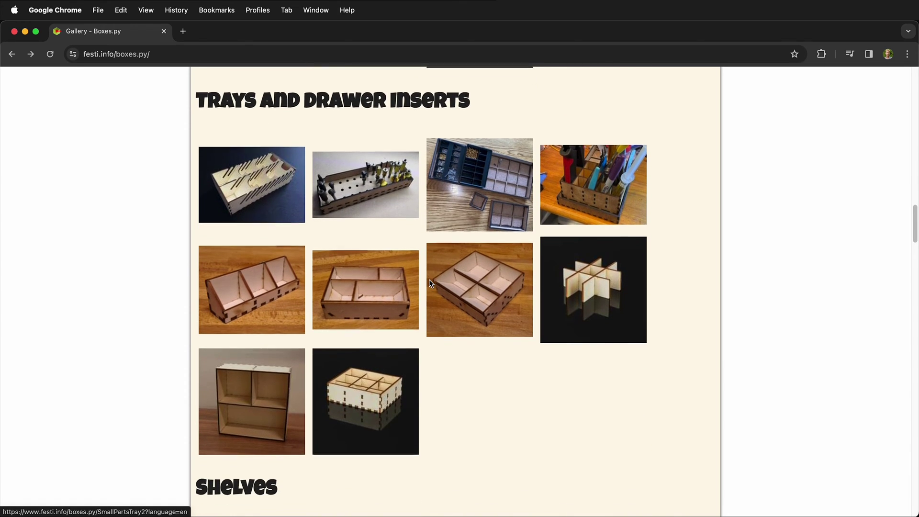
scroll(430, 284, down, 10)
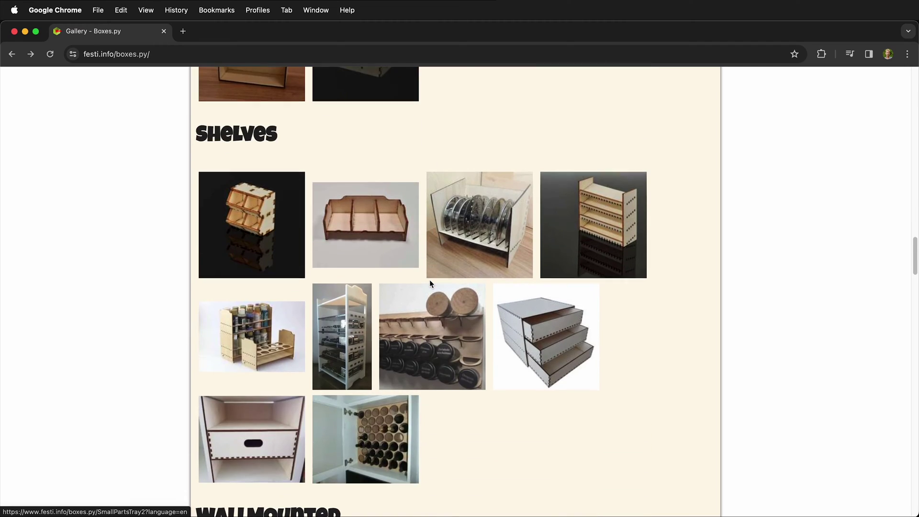
scroll(429, 284, down, 4)
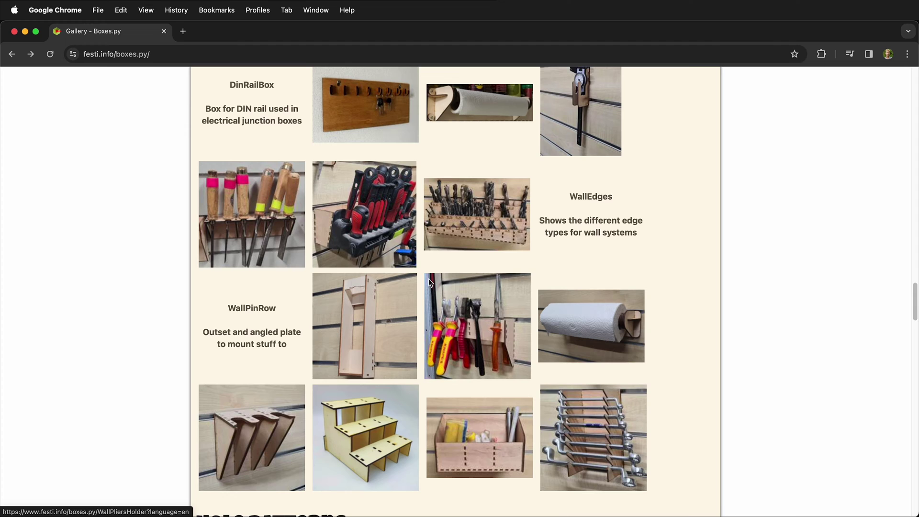
scroll(430, 282, down, 3)
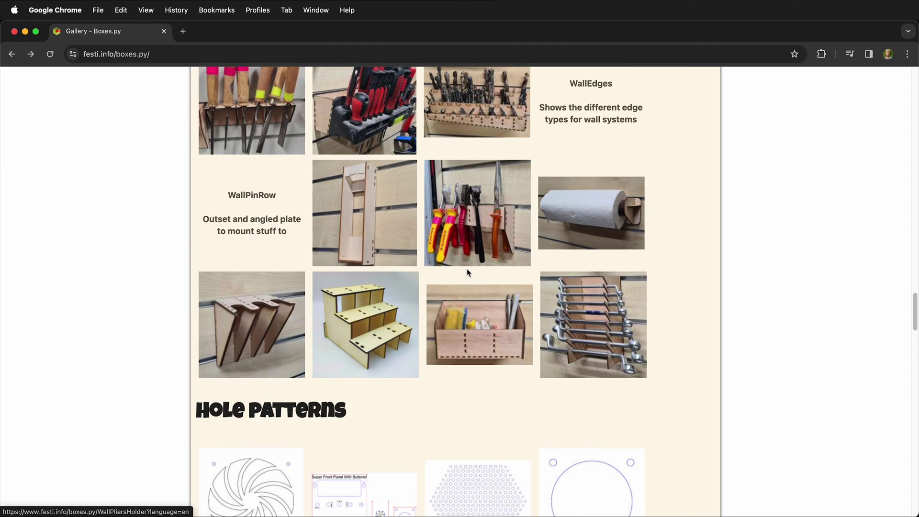
scroll(467, 269, down, 4)
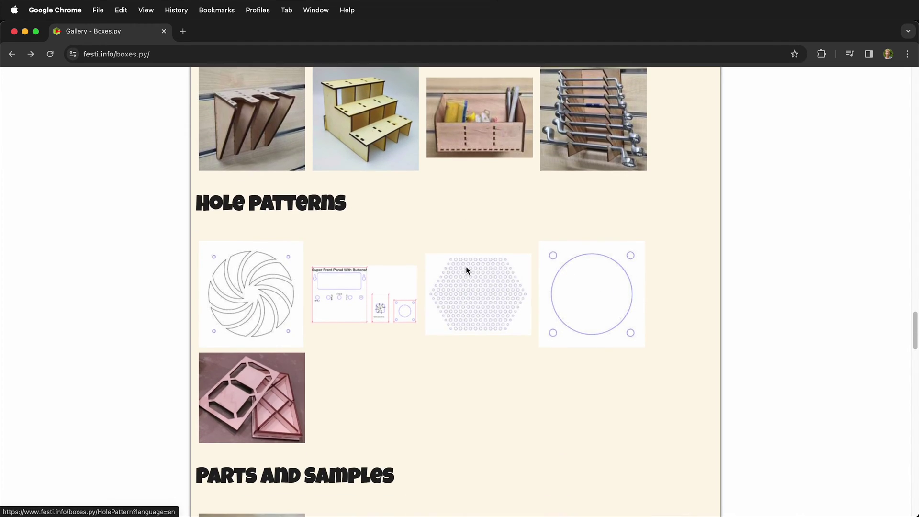
scroll(467, 269, down, 4)
scroll(467, 270, down, 3)
scroll(468, 269, down, 5)
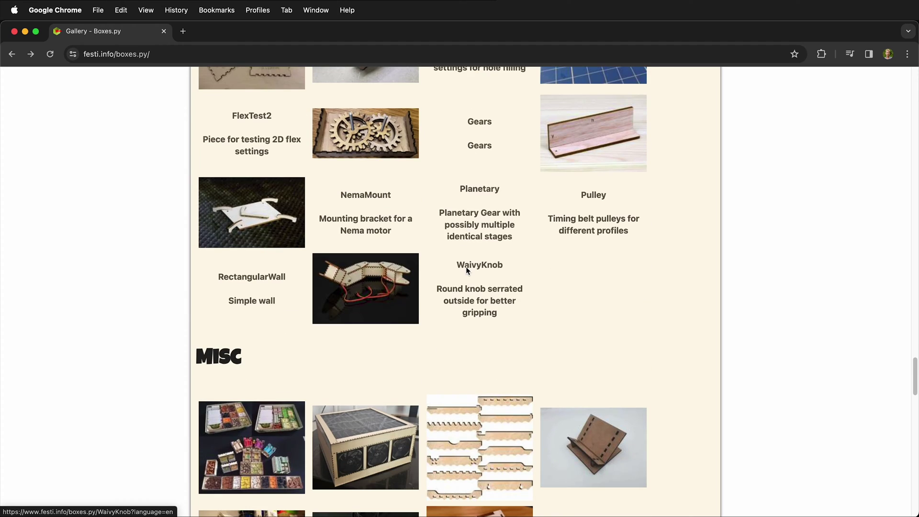
Return to the Boxes category of the gallery and open the ABox simple box generator
scroll(468, 270, up, 10)
scroll(468, 271, up, 20)
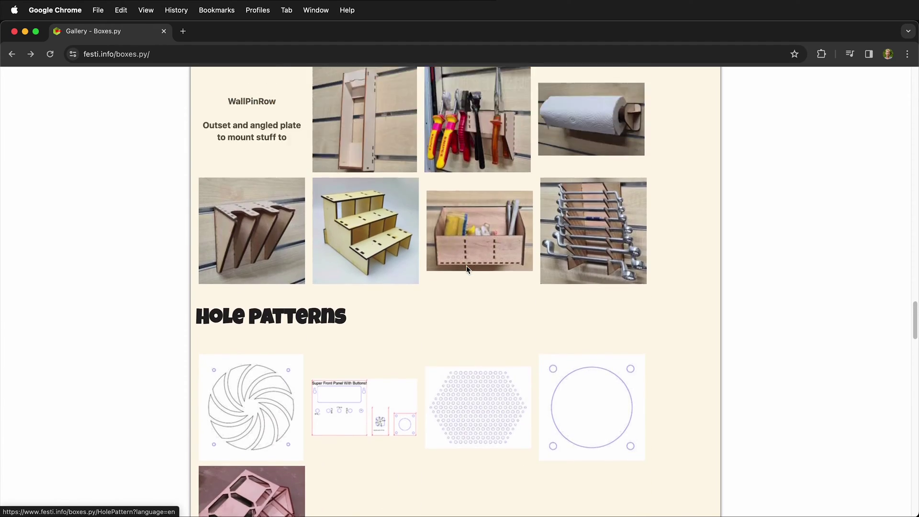
scroll(468, 270, up, 20)
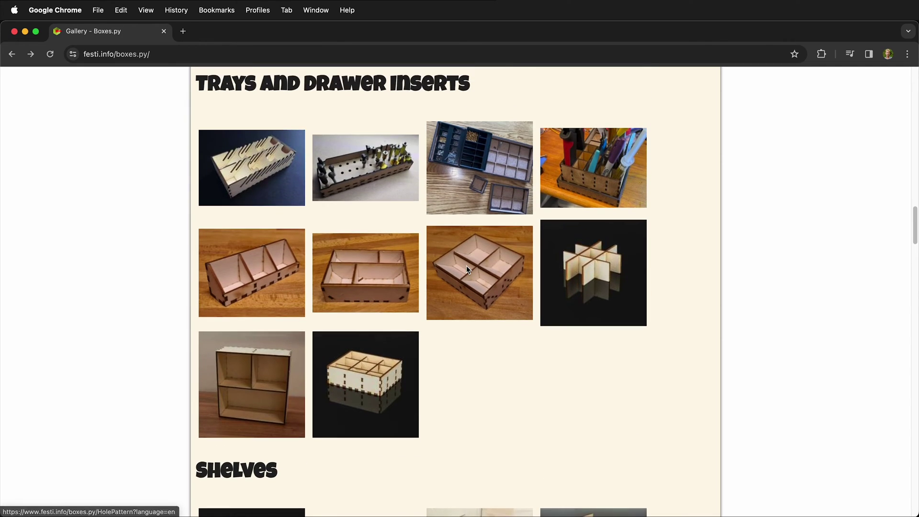
scroll(467, 269, up, 20)
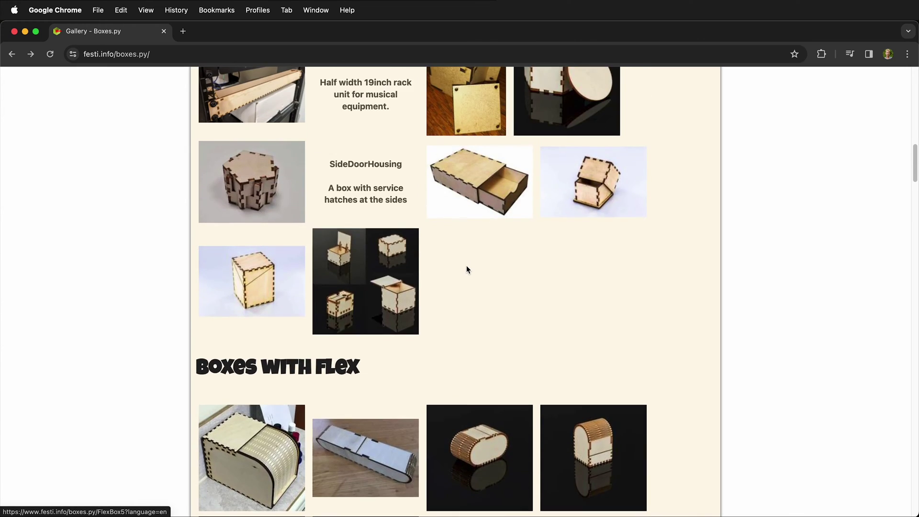
scroll(468, 270, up, 10)
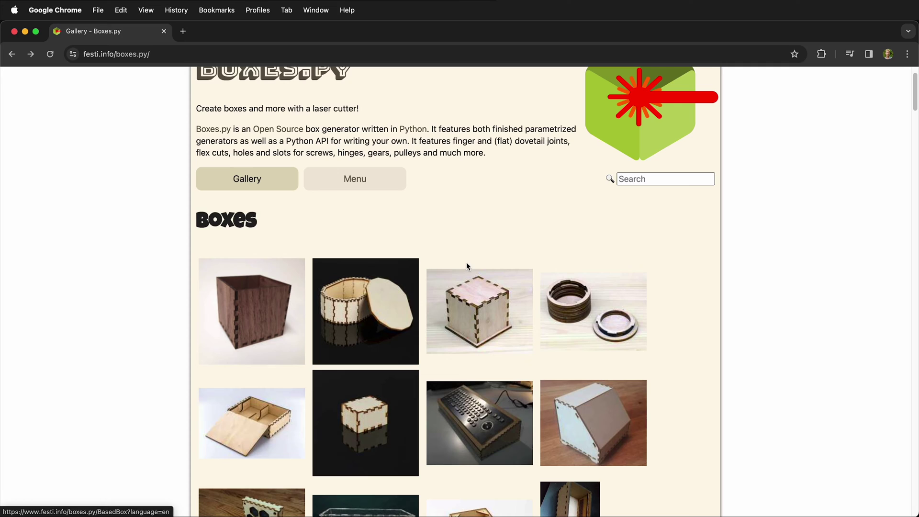
scroll(466, 266, up, 1)
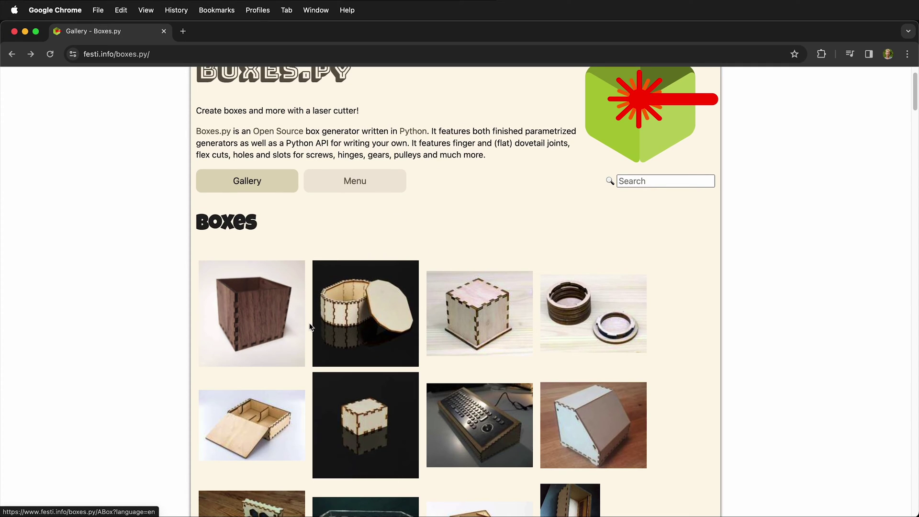
click(239, 300)
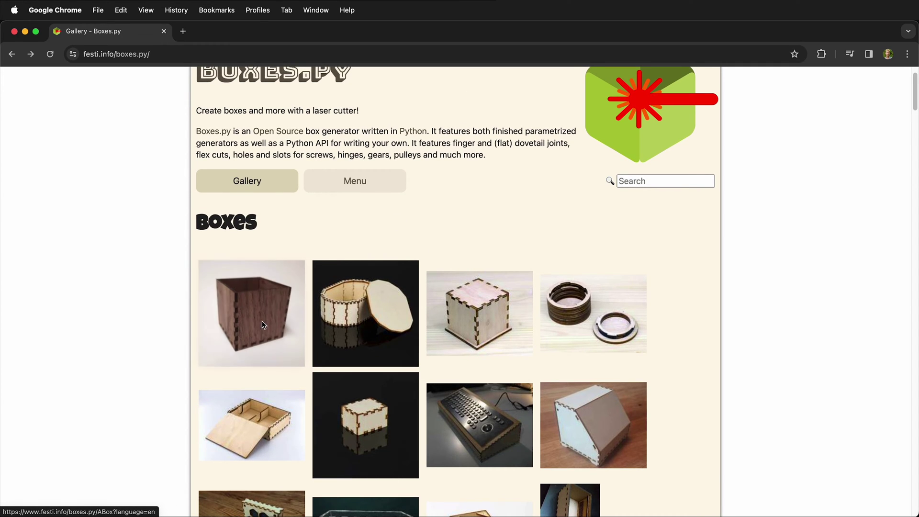
click(252, 312)
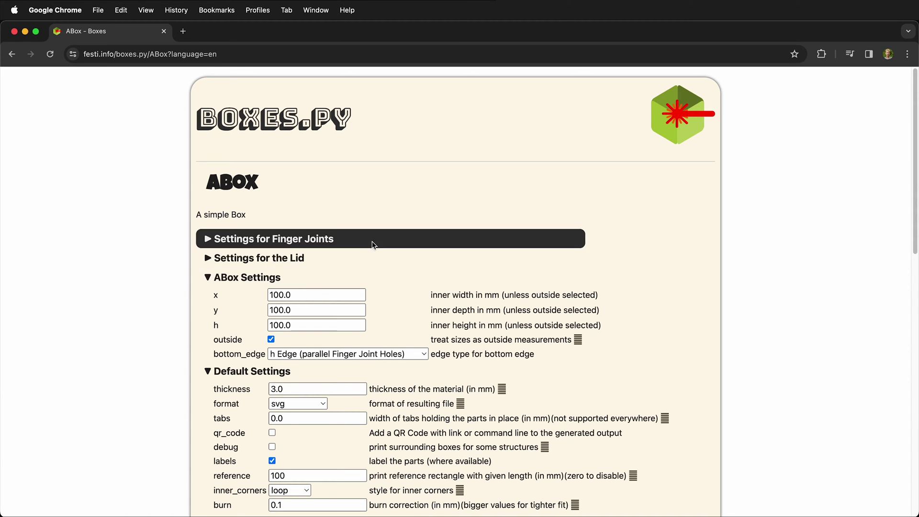
Look over the ABox generator's finger joint settings and lid settings, collapsing each group again
click(208, 241)
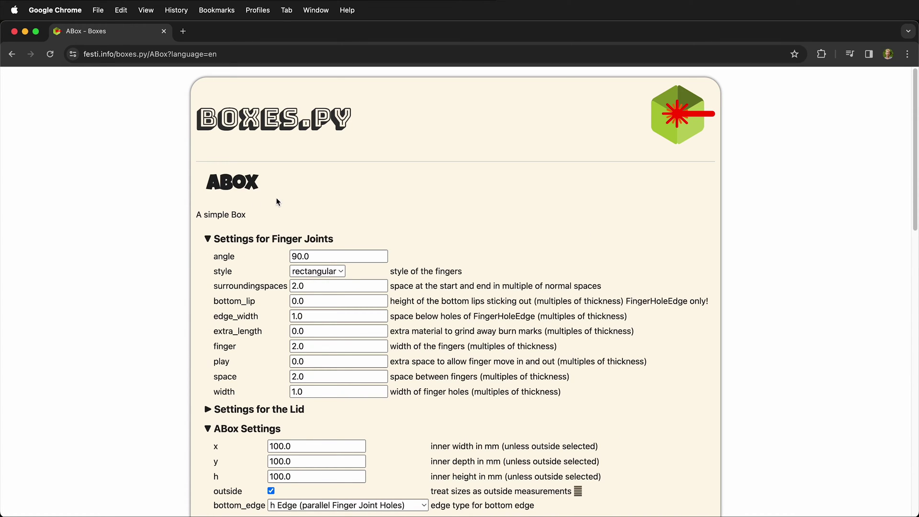
click(210, 241)
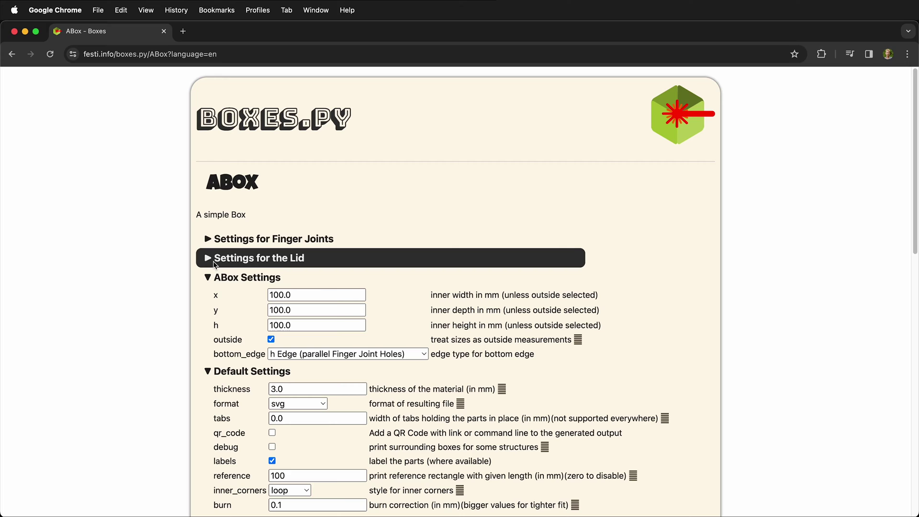
click(211, 261)
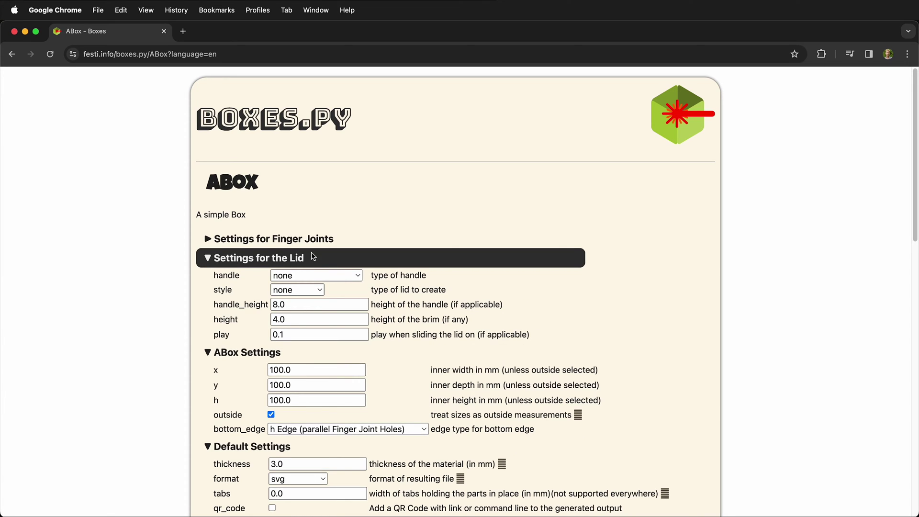
click(211, 260)
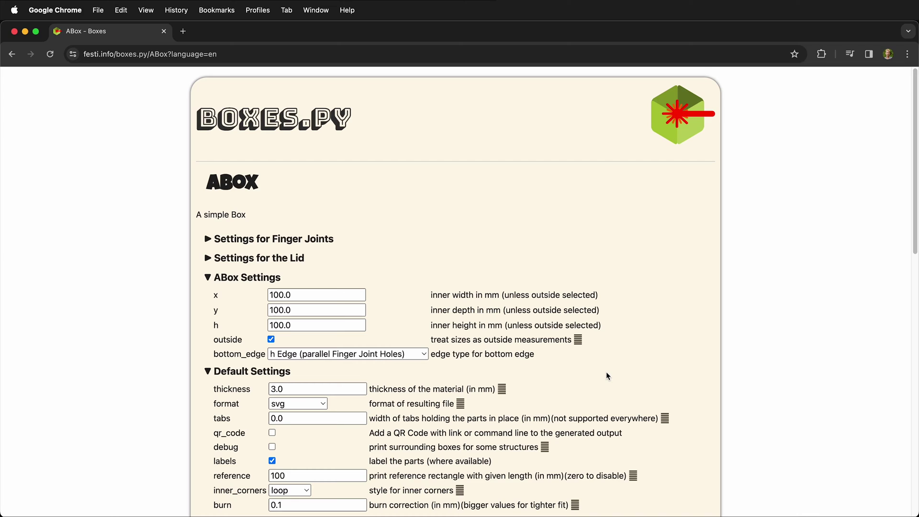
Open the user manual entry for the outside parameter, read through its neighbouring sections and return to the ABox generator
click(578, 340)
scroll(261, 327, down, 1)
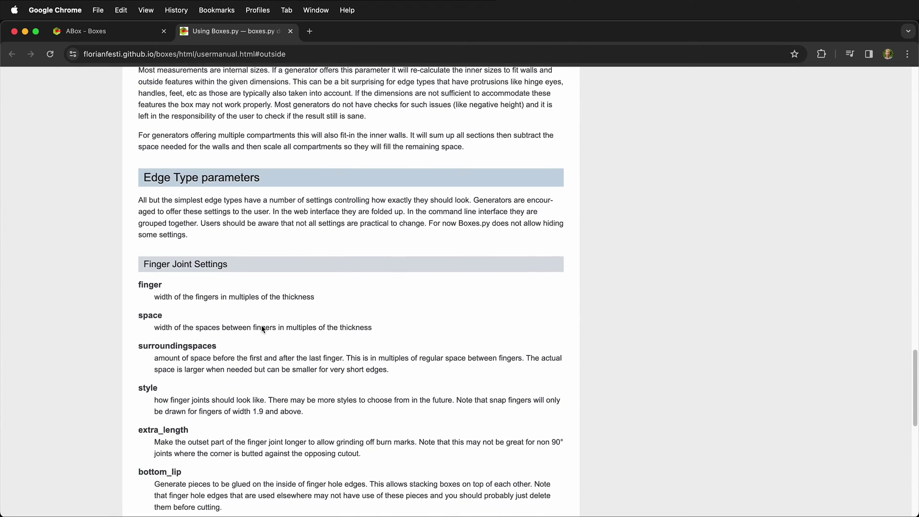
scroll(263, 328, down, 5)
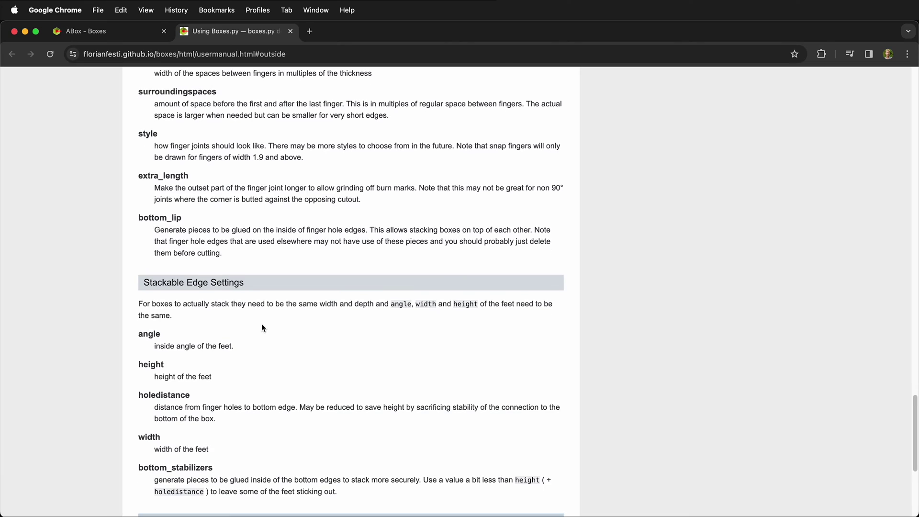
scroll(262, 329, down, 5)
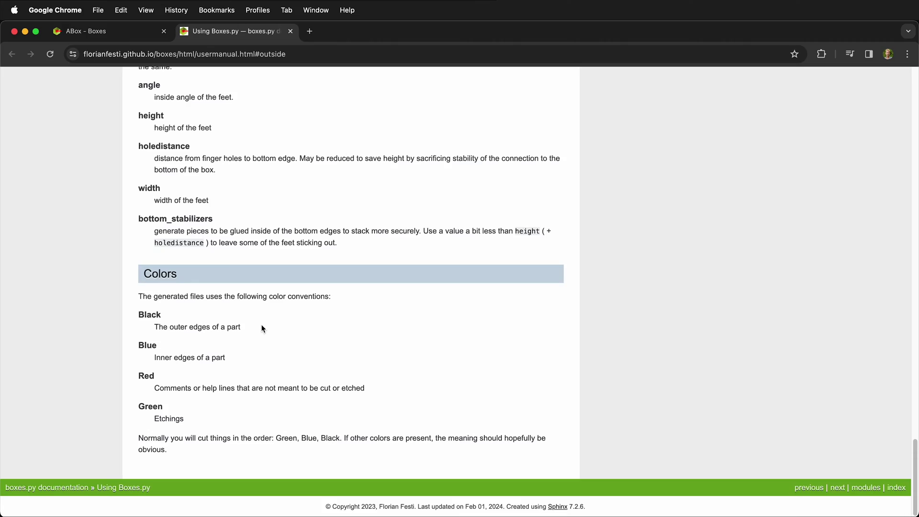
scroll(263, 329, up, 8)
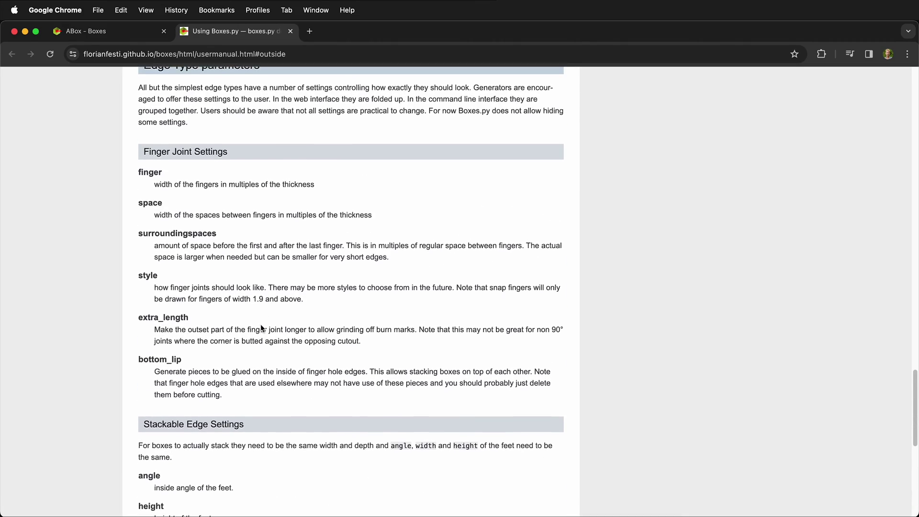
scroll(261, 328, up, 4)
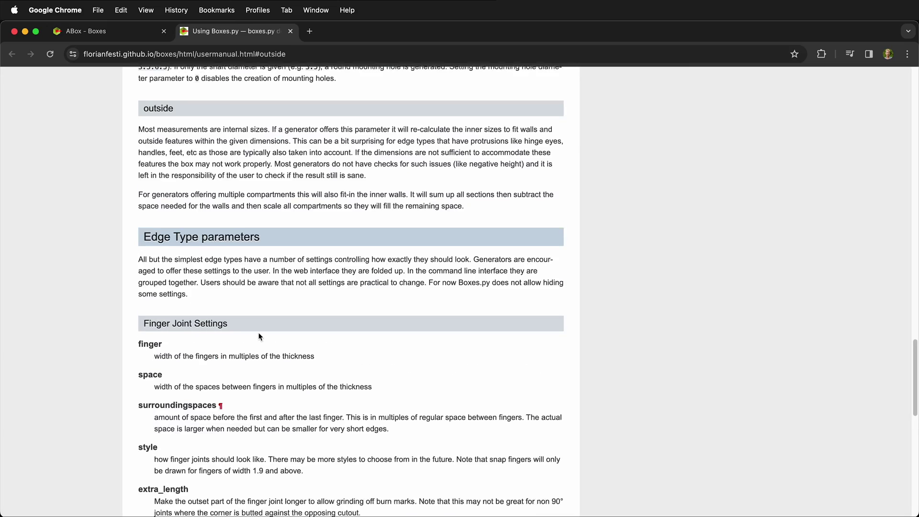
scroll(260, 337, up, 7)
key(super+1)
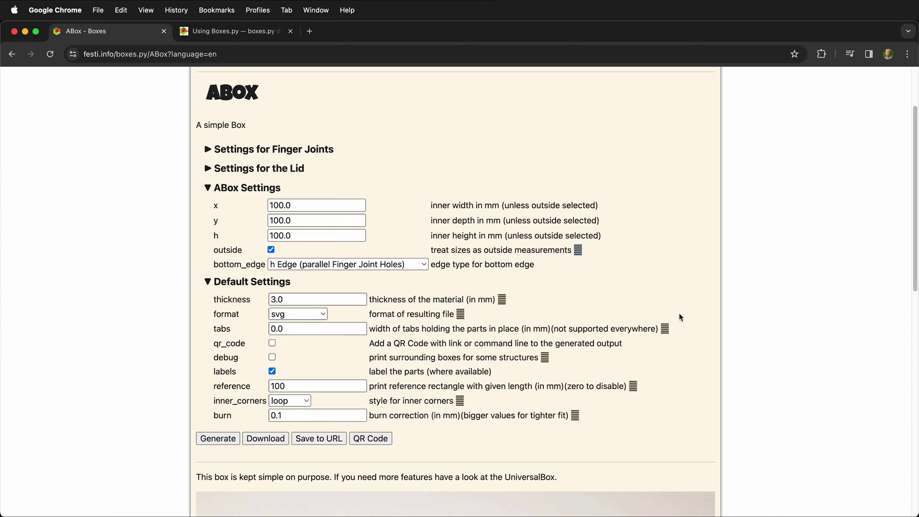
Review the available file formats and inner corner styles, keeping svg and loop
click(324, 314)
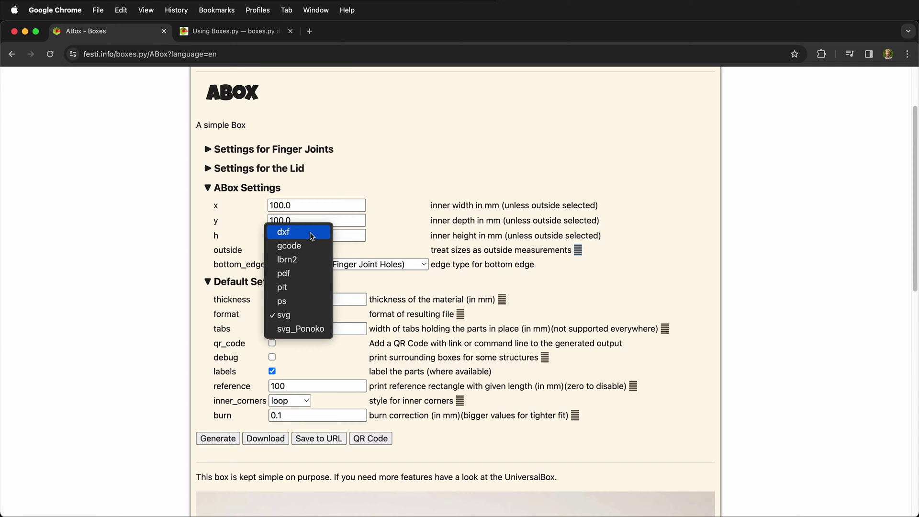
click(288, 315)
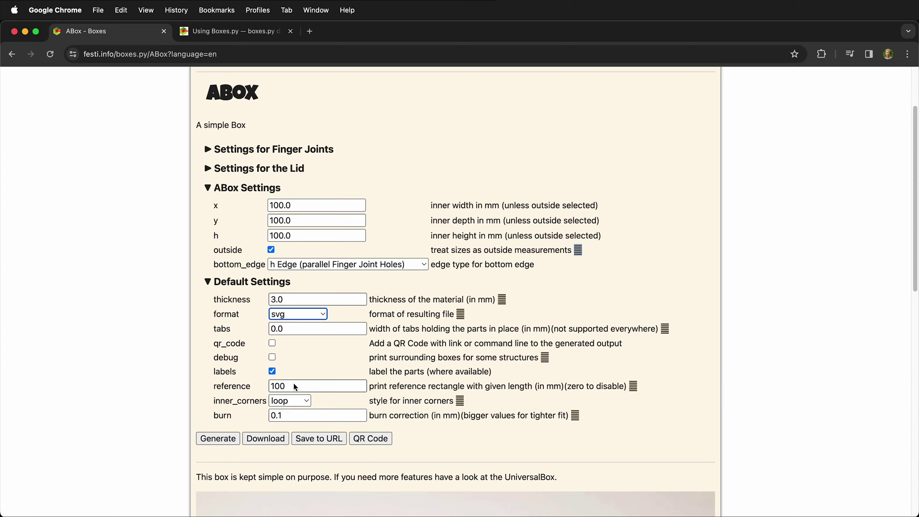
click(310, 402)
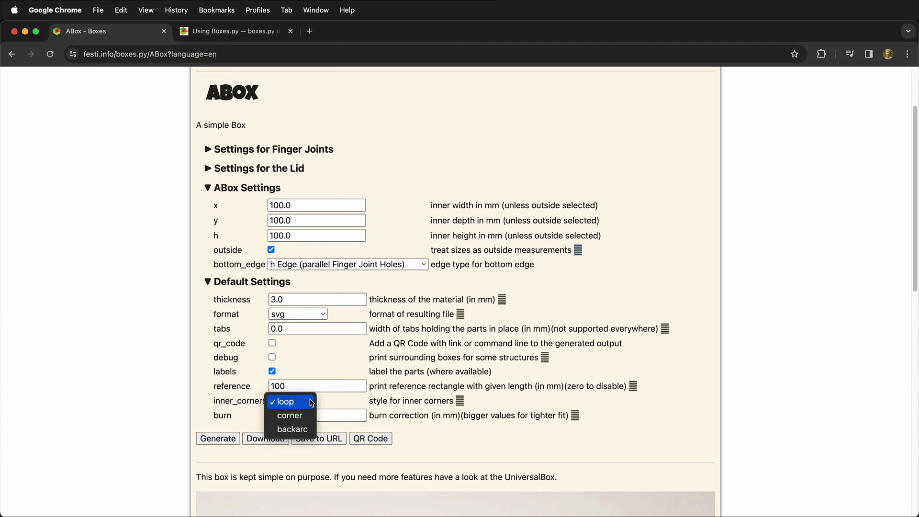
click(357, 410)
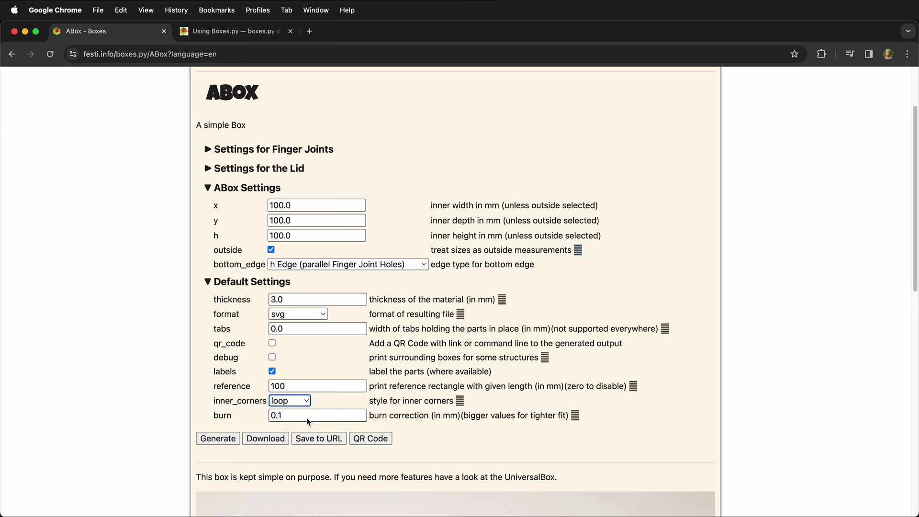
Set the burn correction to 0.126 mm and download the box as an SVG file
click(307, 416)
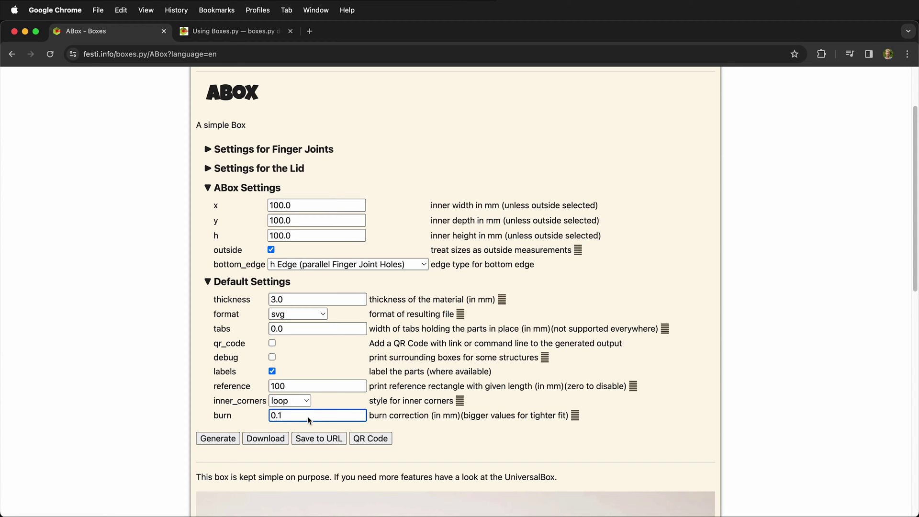
click(478, 440)
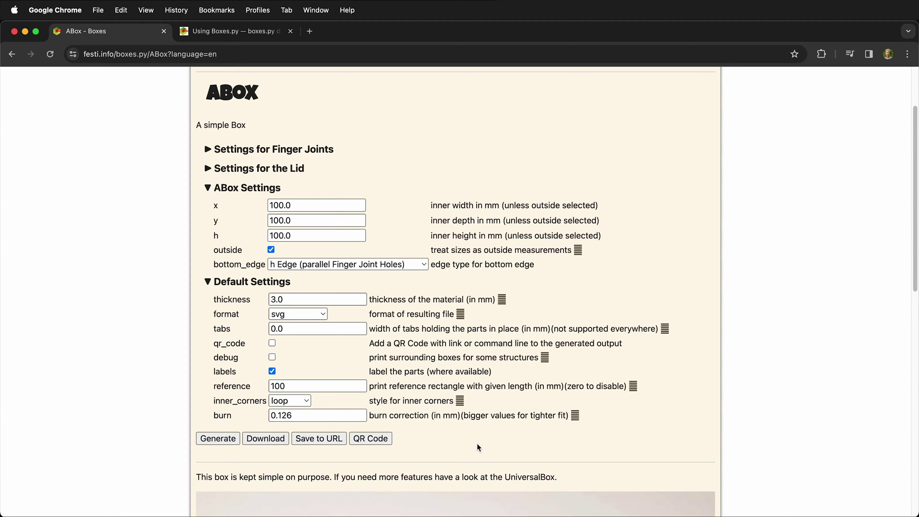
click(268, 440)
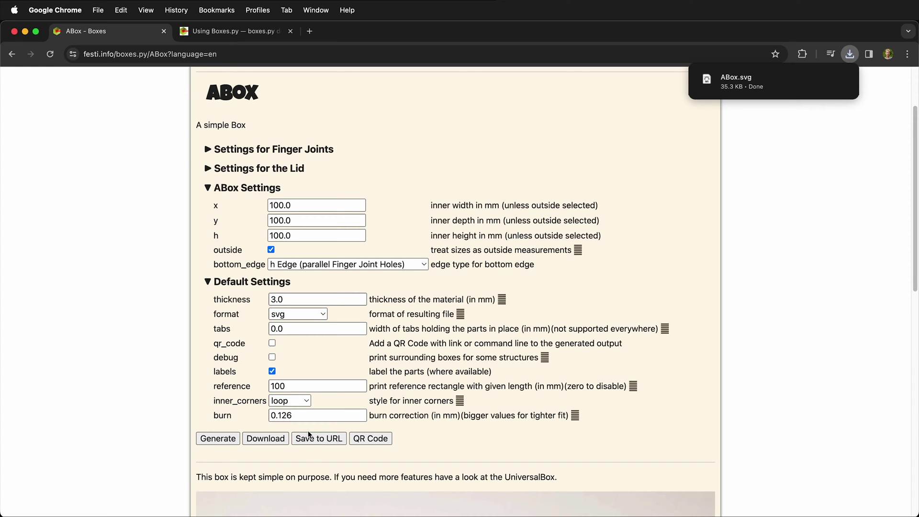
Generate the box layout in the browser, examine its panels and reference rectangle, and return to the ABox generator
click(213, 440)
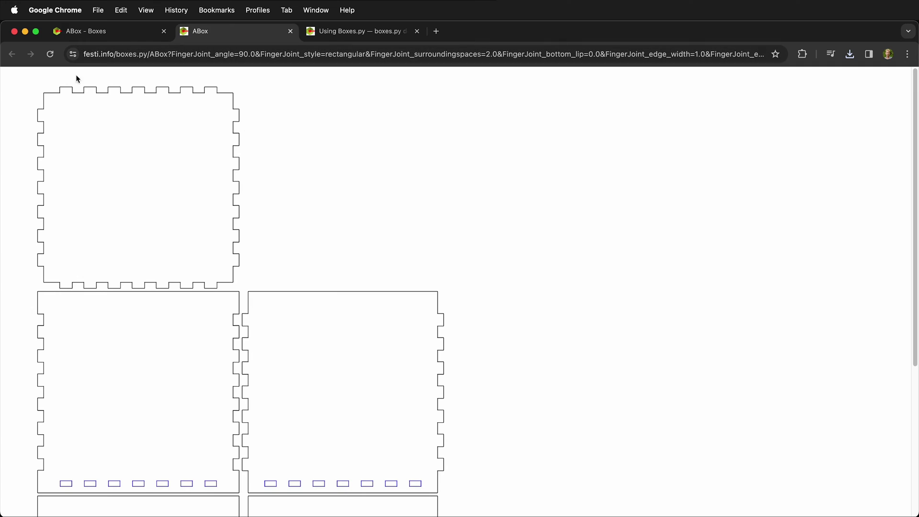
scroll(163, 328, down, 5)
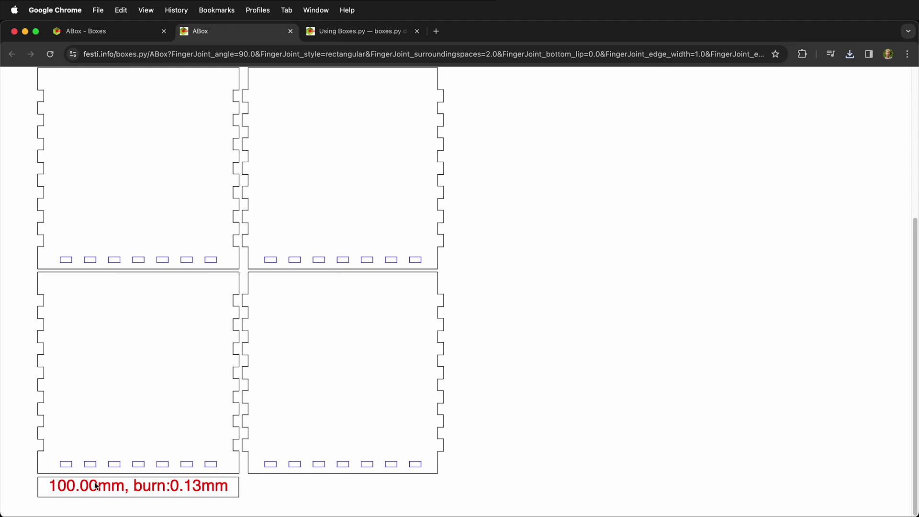
key(ctrl+shift+Tab)
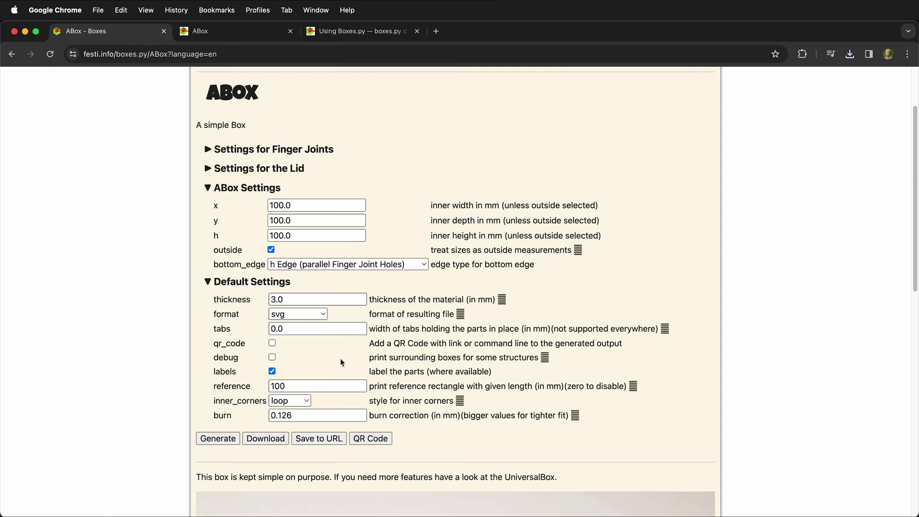
View the photo of the finished wooden box beneath the ABox settings
scroll(344, 362, down, 10)
scroll(344, 361, down, 1)
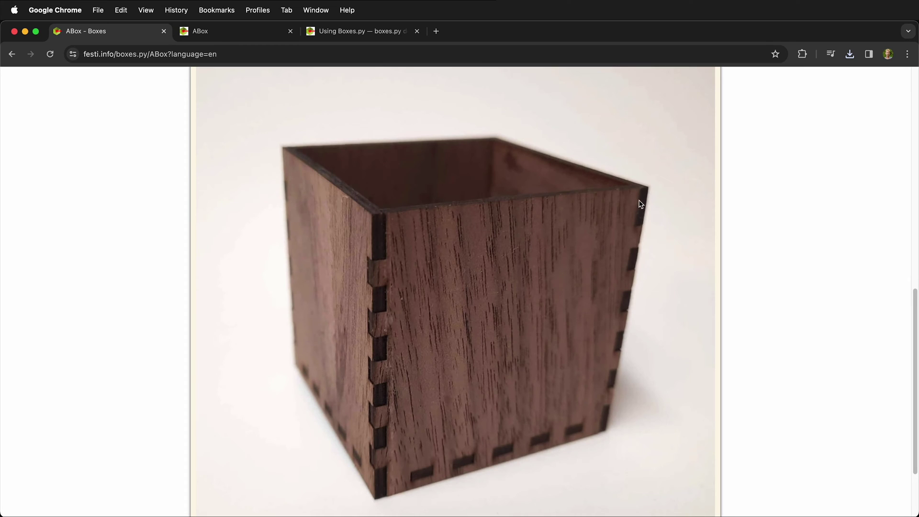
scroll(679, 239, down, 1)
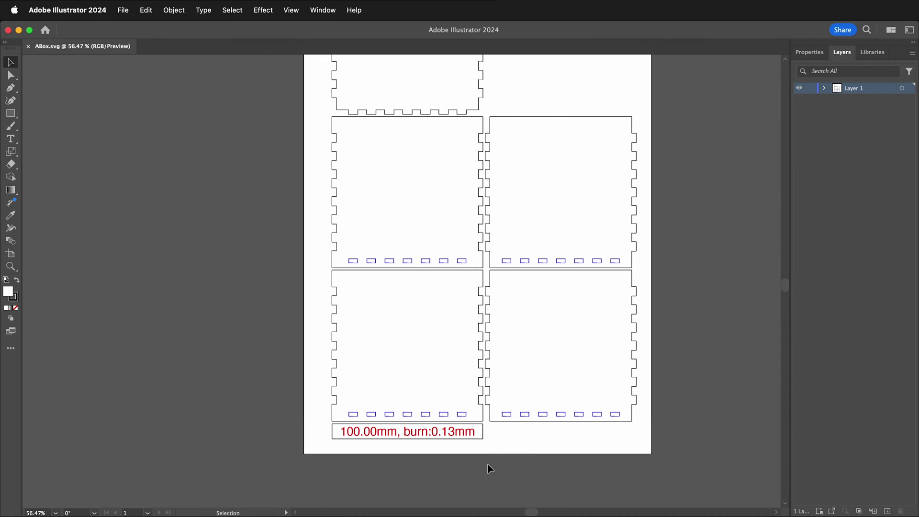
In Illustrator, select the labelled reference rectangle group in ABox.svg, zoom to 100% and inspect its full width value
click(371, 440)
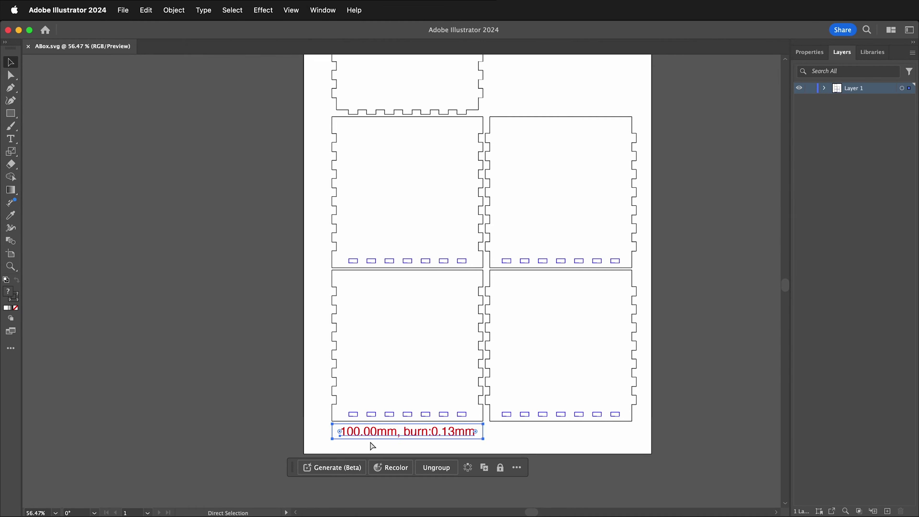
key(super+1)
drag(810, 52, 866, 52)
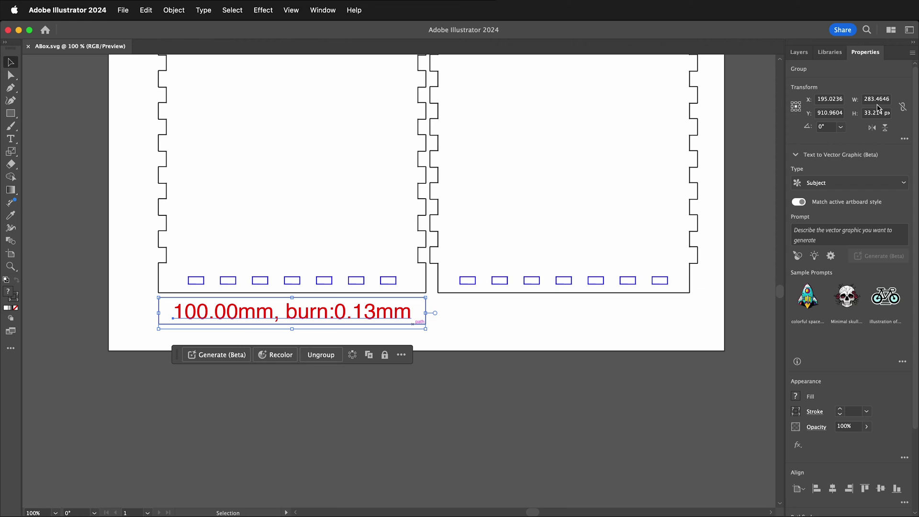
click(888, 102)
key(End)
Change the document units of ABox.svg to millimeters
click(123, 10)
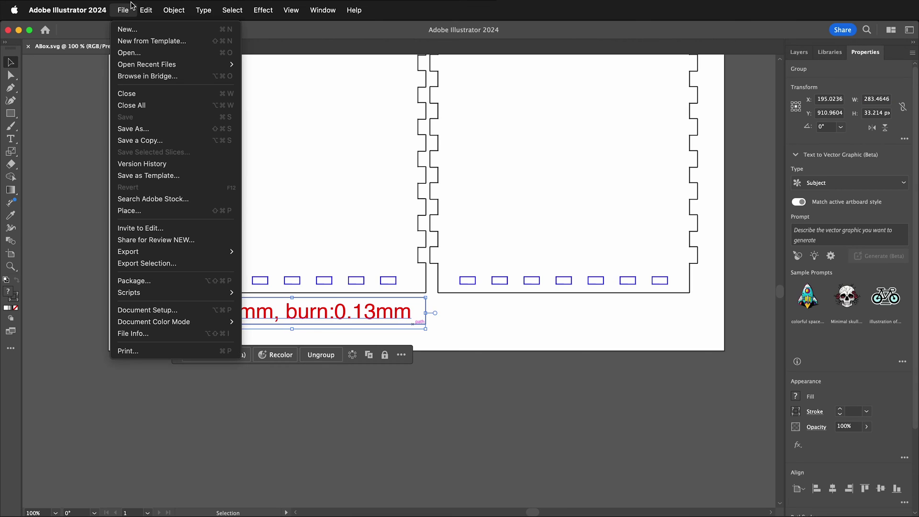
mouse_move(146, 10)
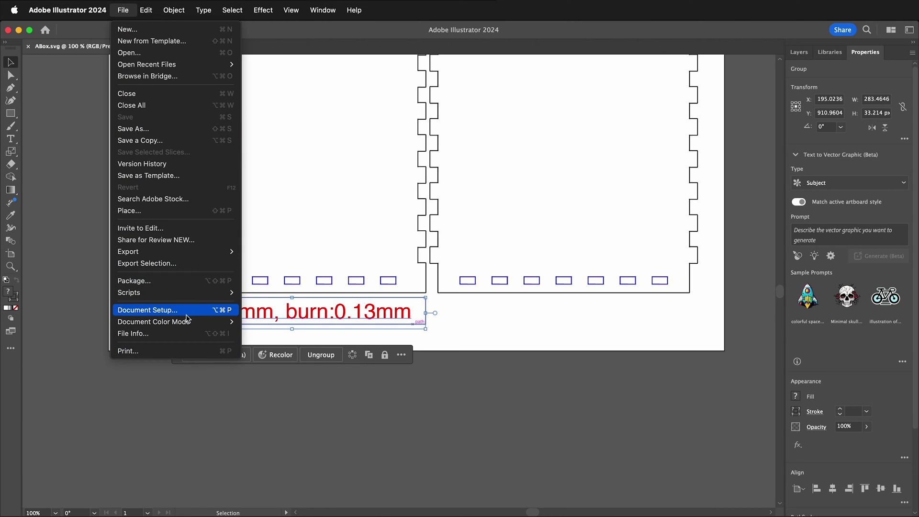
click(147, 310)
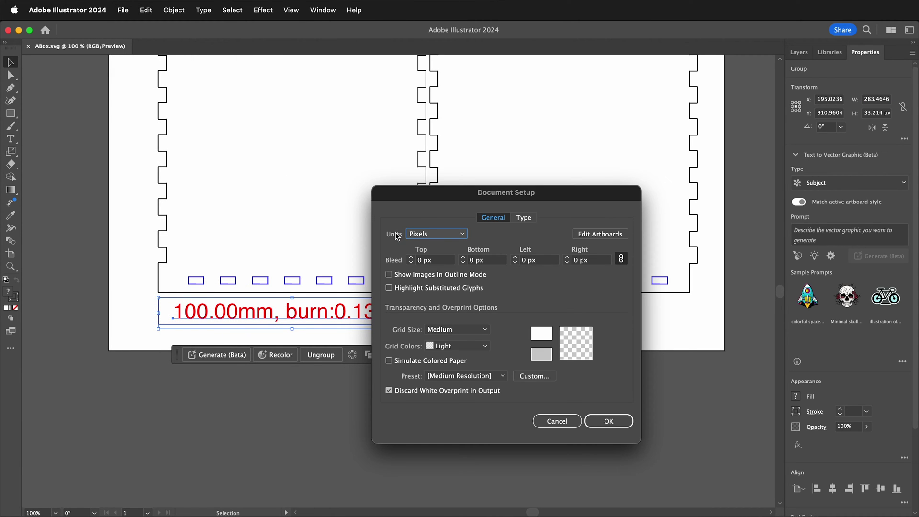
click(419, 240)
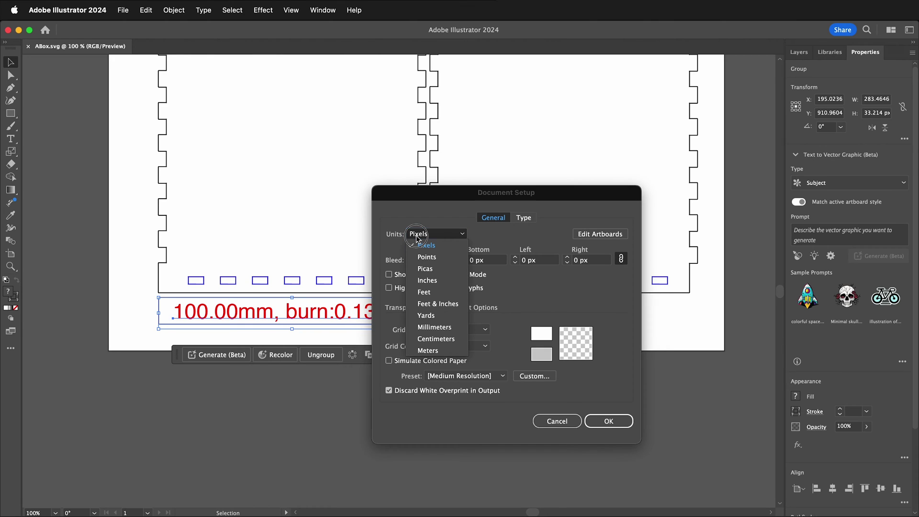
click(423, 330)
click(607, 423)
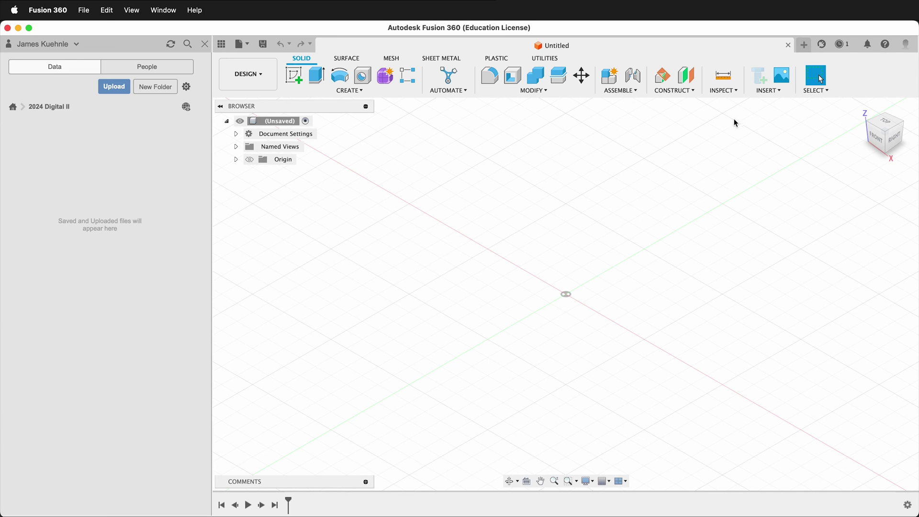
Switch to Fusion 360 and insert the ABox SVG on the horizontal XY plane, keeping the default placement and scale
click(761, 92)
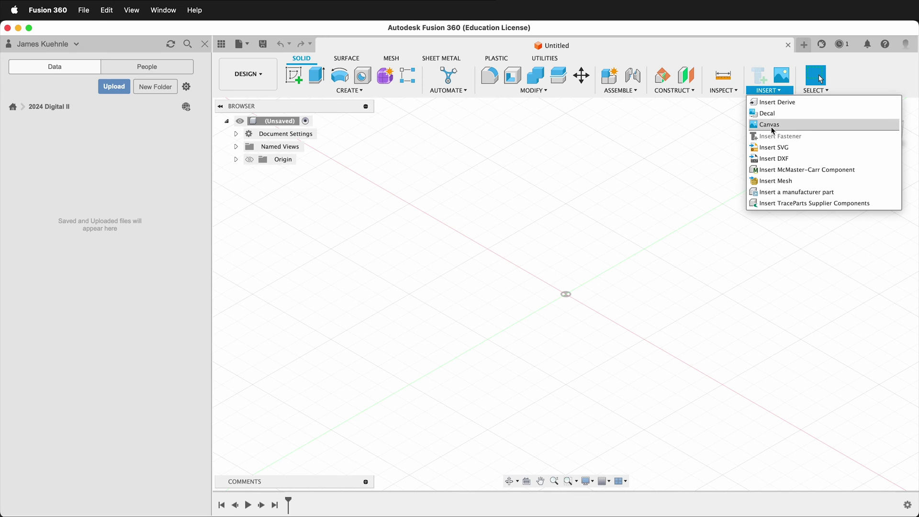
click(768, 146)
click(621, 298)
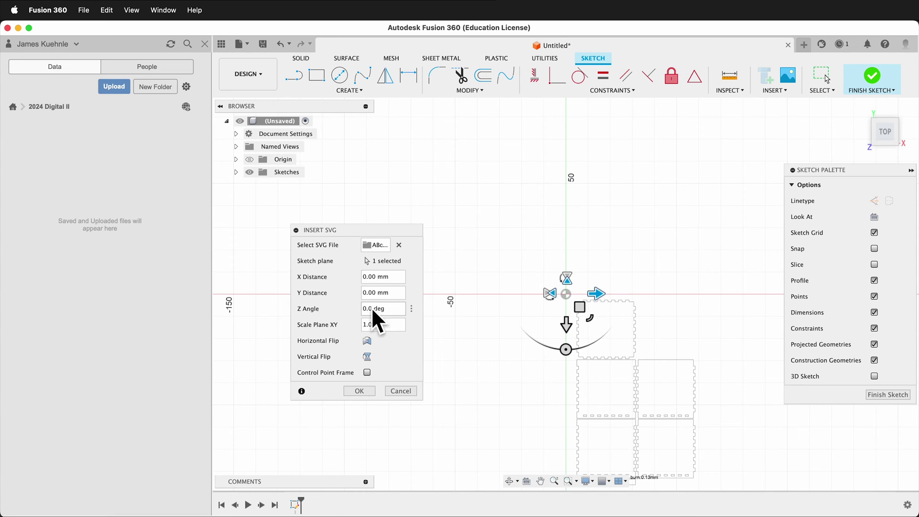
click(358, 395)
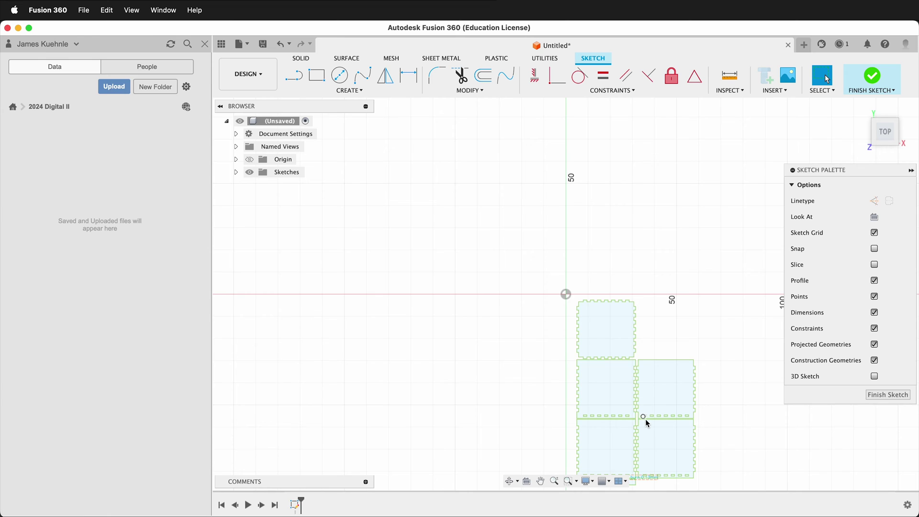
Measure the long lower edge of the imported reference rectangle beneath the box panels
scroll(646, 421, up, 2)
middle_drag(645, 419, 644, 304)
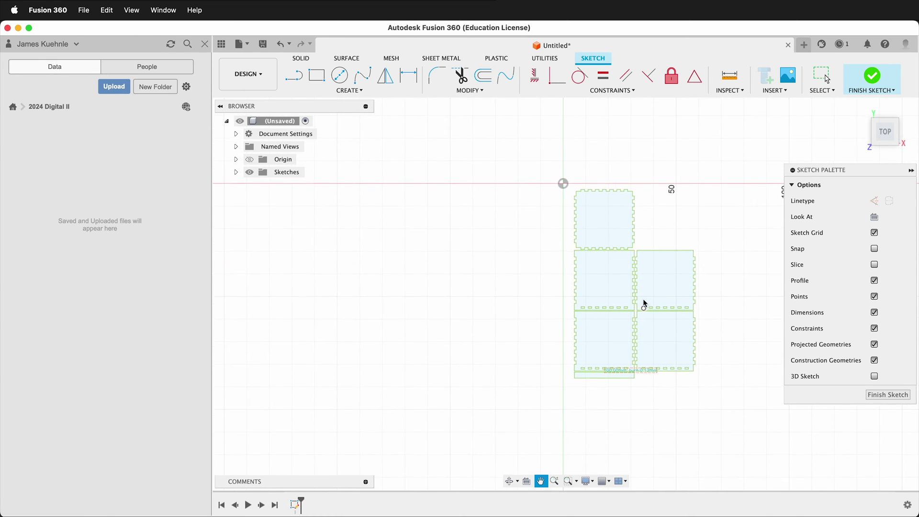
scroll(629, 400, down, 2)
scroll(622, 395, up, 5)
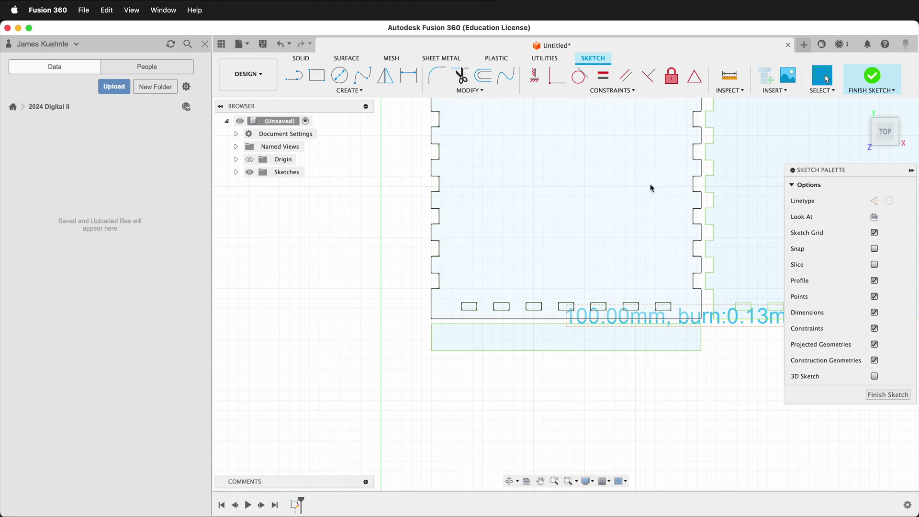
click(724, 86)
click(568, 352)
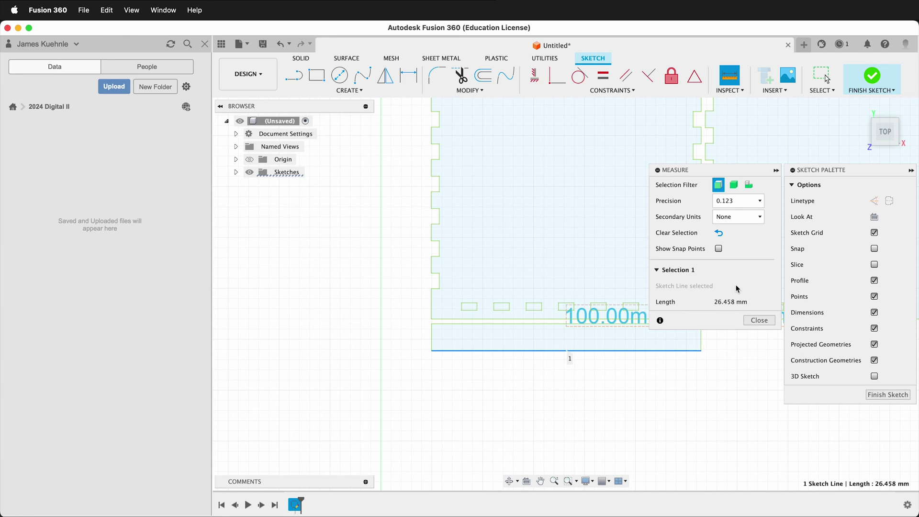
Switch to Chrome and open Ginifab's scale factor calculator from its Scale Converter page in the search results
key(super+Tab)
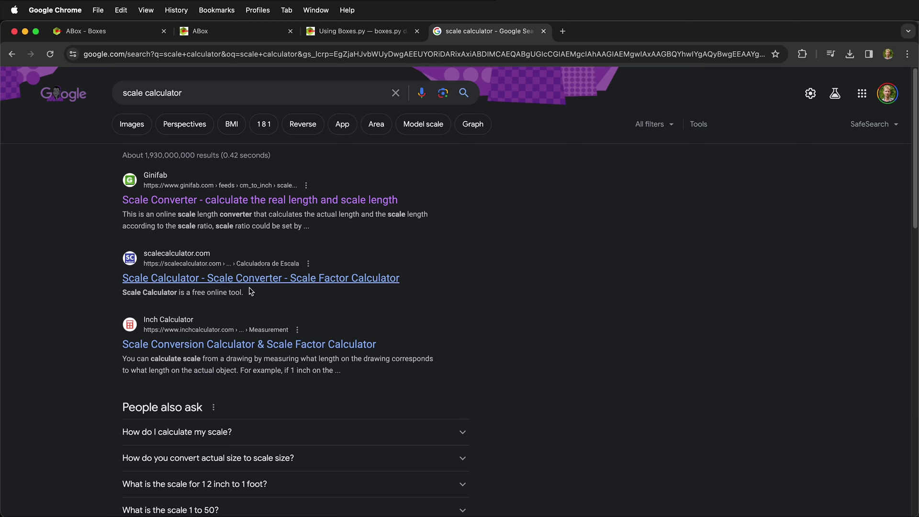
click(223, 200)
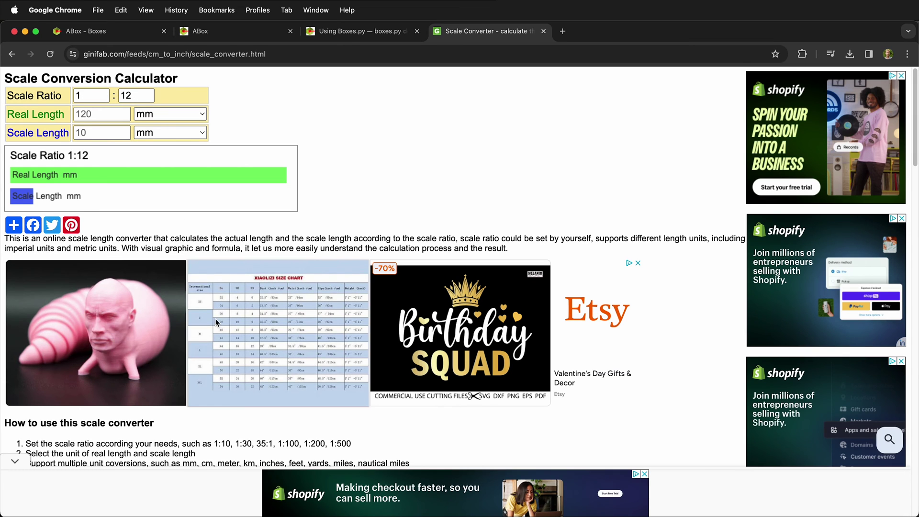
scroll(214, 318, down, 5)
scroll(217, 321, down, 7)
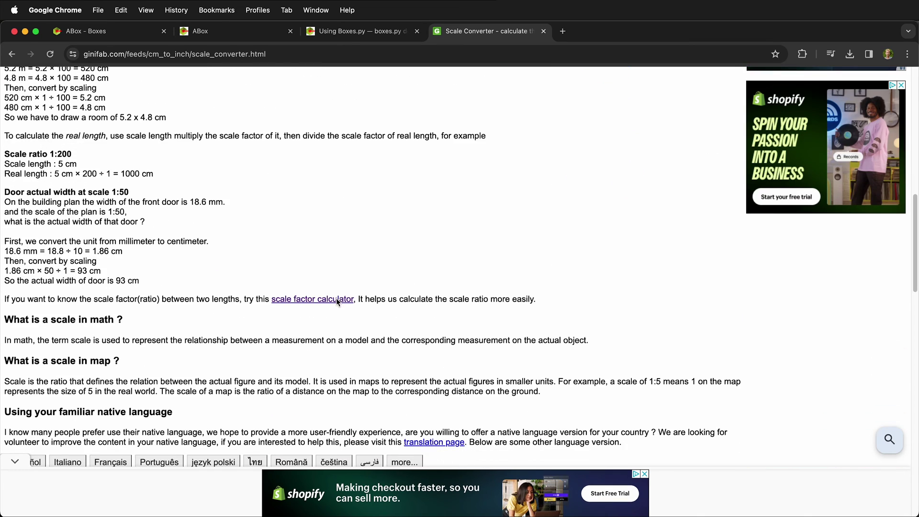
click(327, 302)
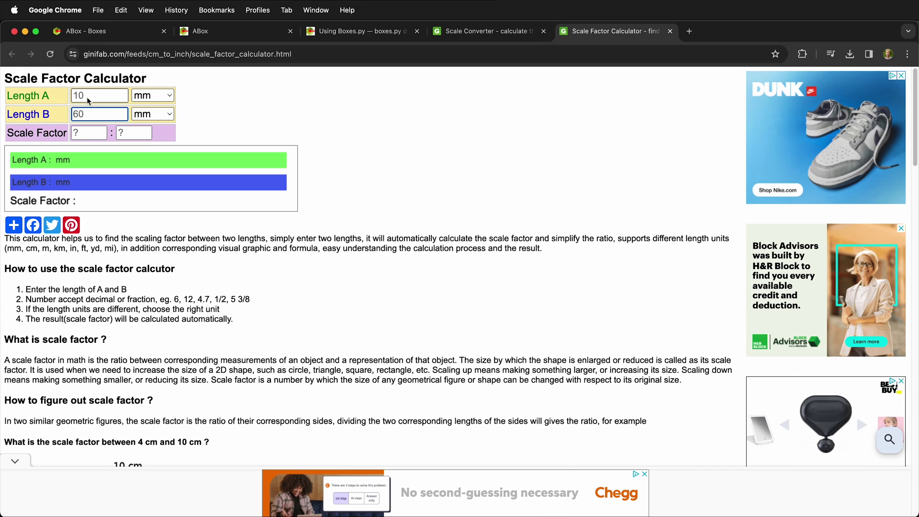
Calculate the scale factor between Length A 26.458 mm and Length B 100 mm, and copy the resulting factor
click(73, 95)
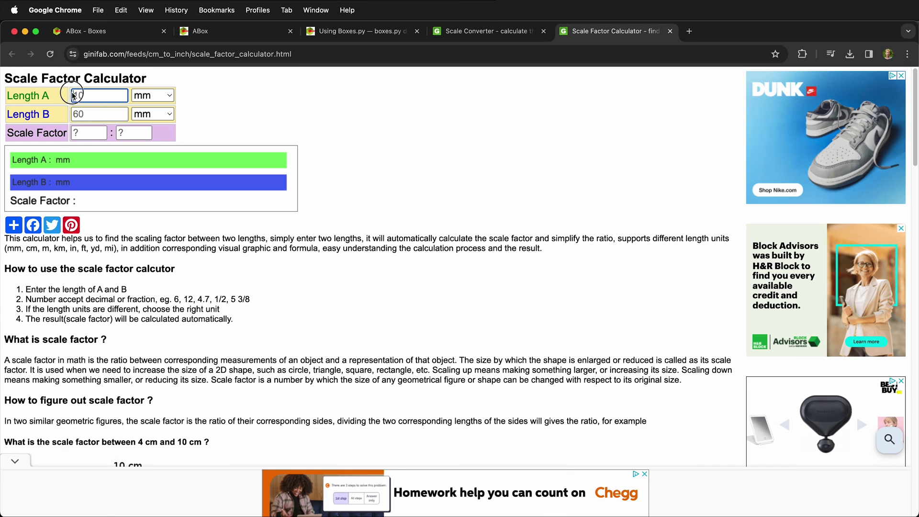
text(26.)
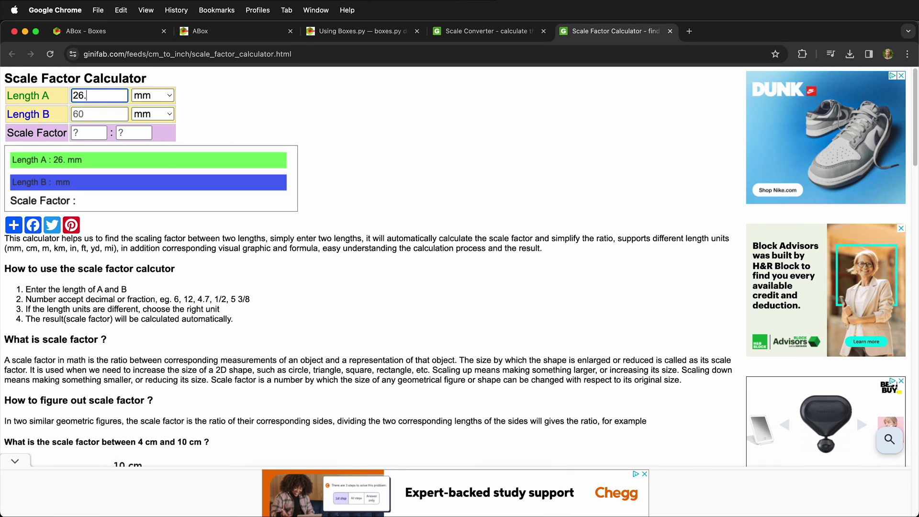
text(458)
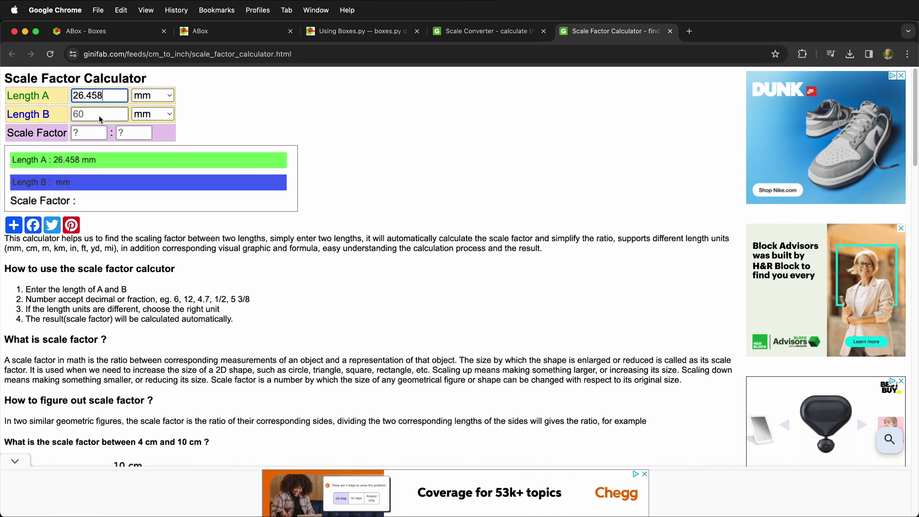
click(100, 116)
text(100)
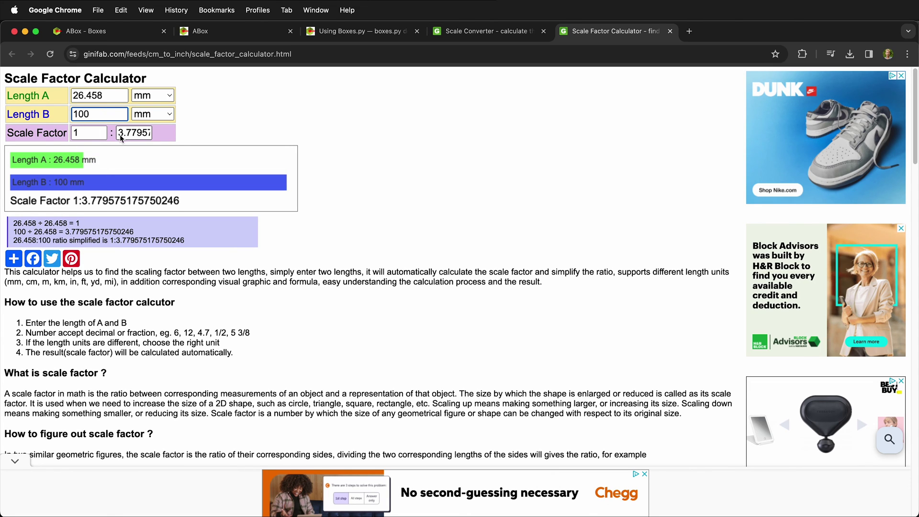
drag(120, 137, 189, 139)
key(super+c)
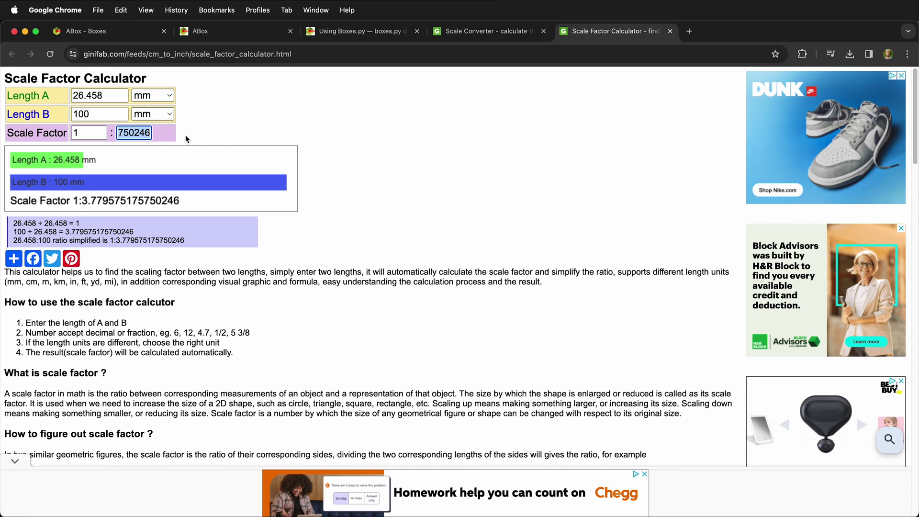
Return to Fusion 360, end the measurement and finish the imported sketch
key(super+Tab)
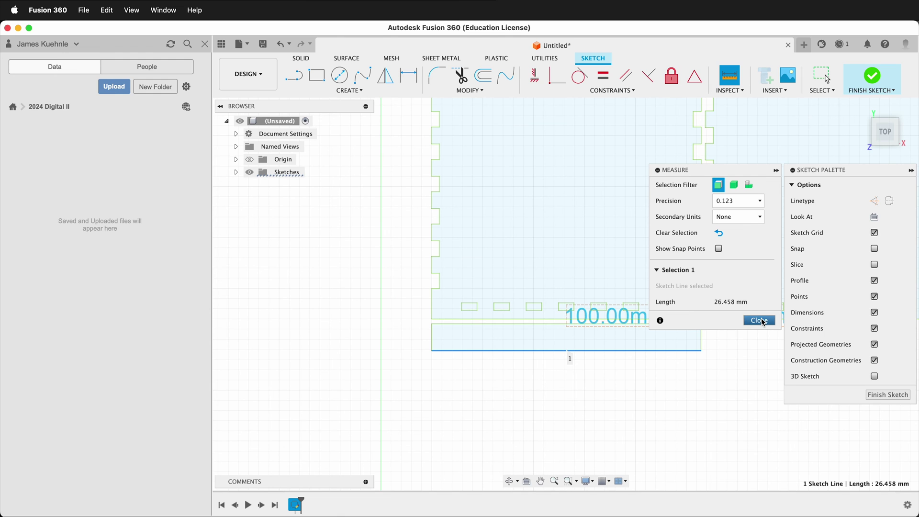
click(759, 320)
click(886, 396)
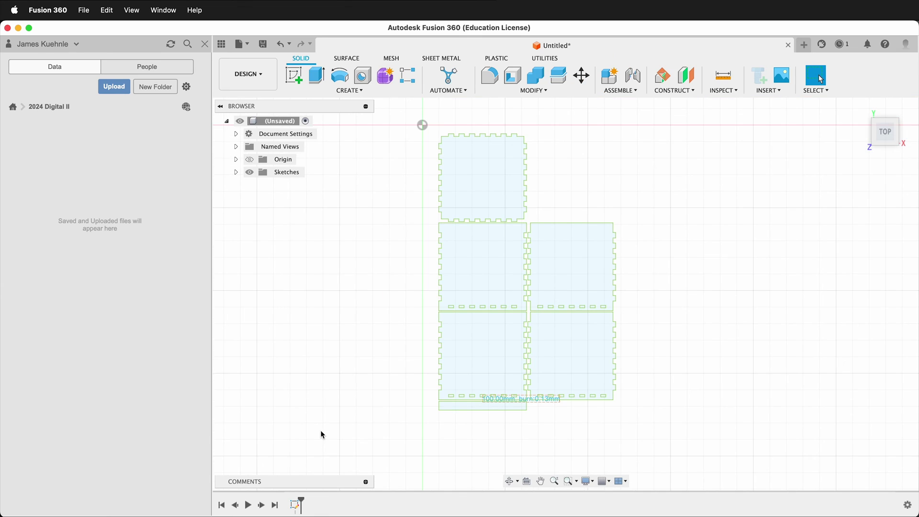
Reopen the imported sketch for editing, lock all of its geometry with the Fix constraint, and finish the sketch
right_click(295, 506)
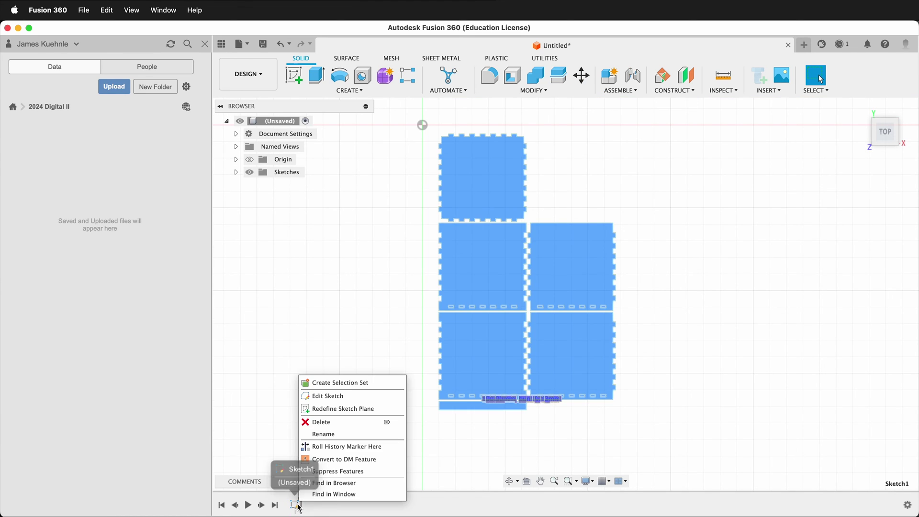
click(350, 396)
drag(425, 121, 681, 456)
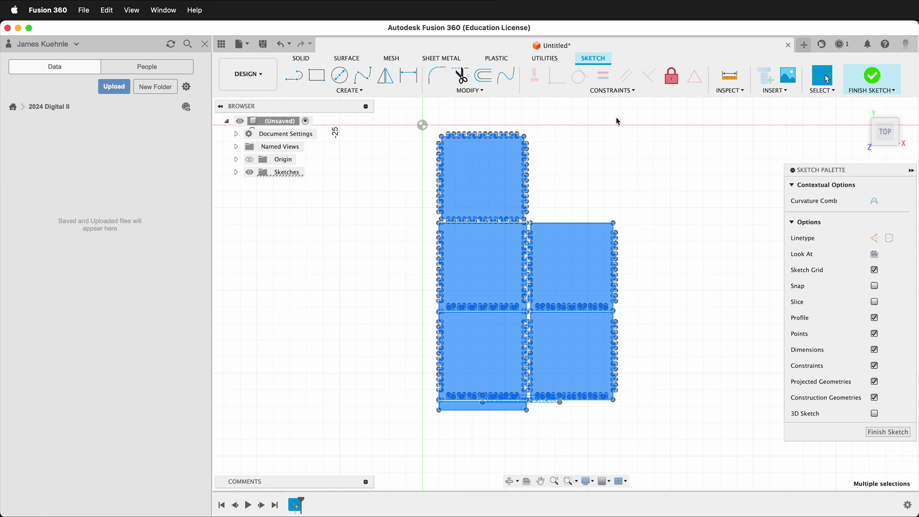
click(677, 83)
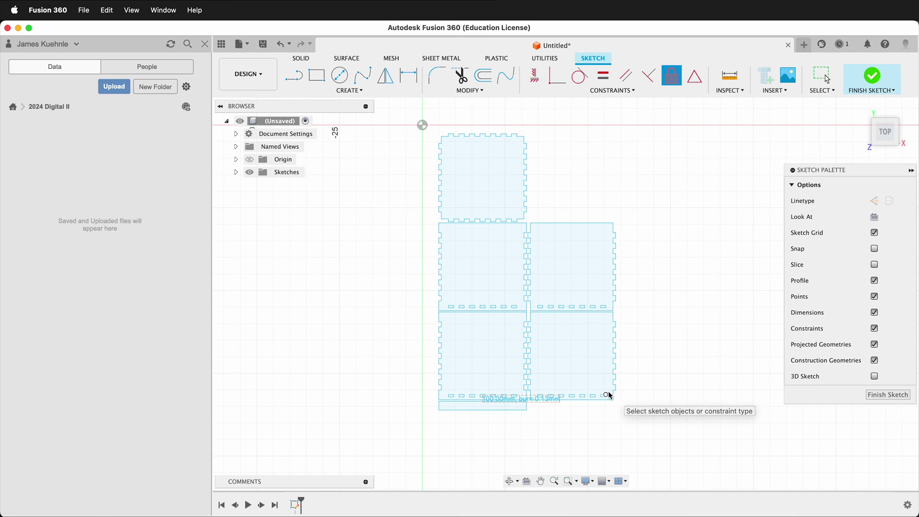
click(888, 396)
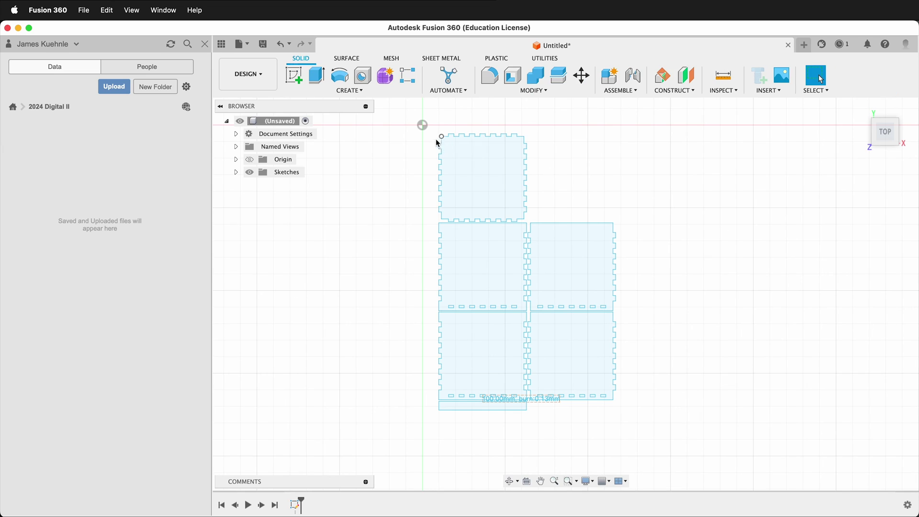
Scale all the imported sketch geometry by the copied factor of 3.779575175750246
mouse_move(431, 123)
mouse_down()
mouse_move(686, 394)
mouse_move(714, 443)
mouse_move(707, 446)
mouse_up()
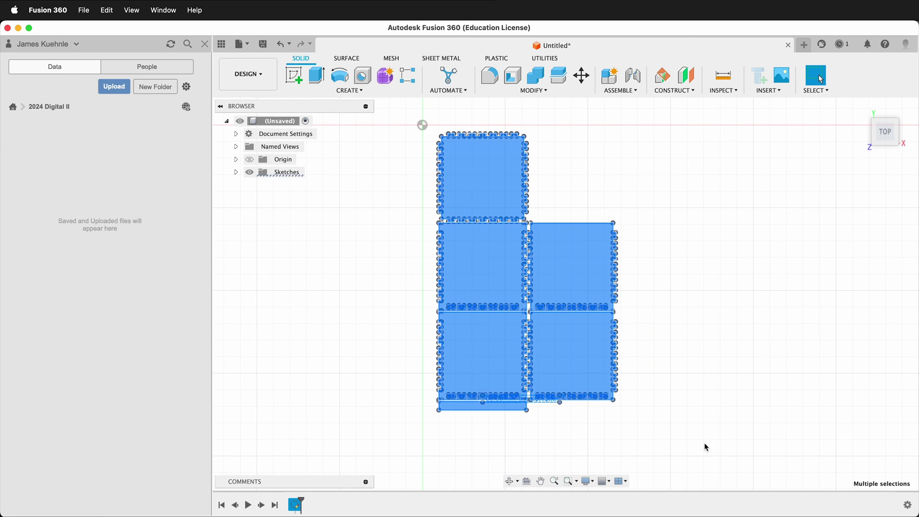
click(534, 91)
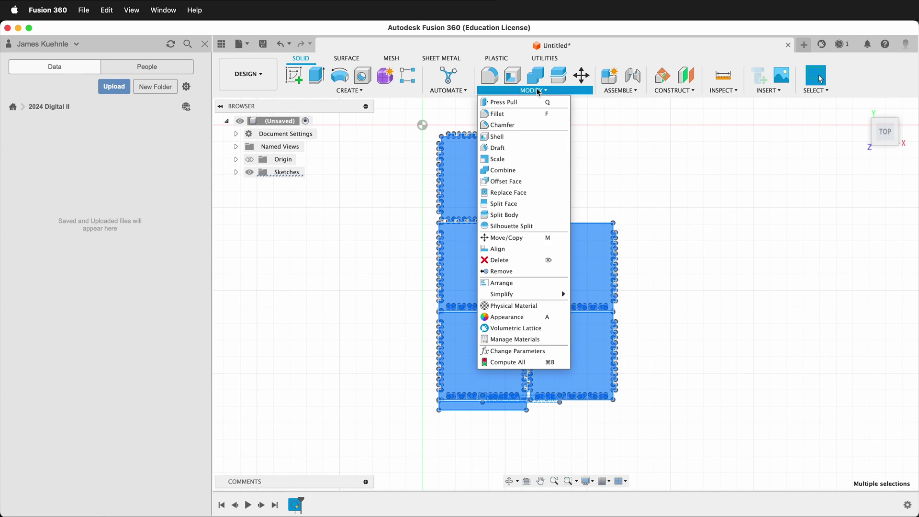
click(516, 159)
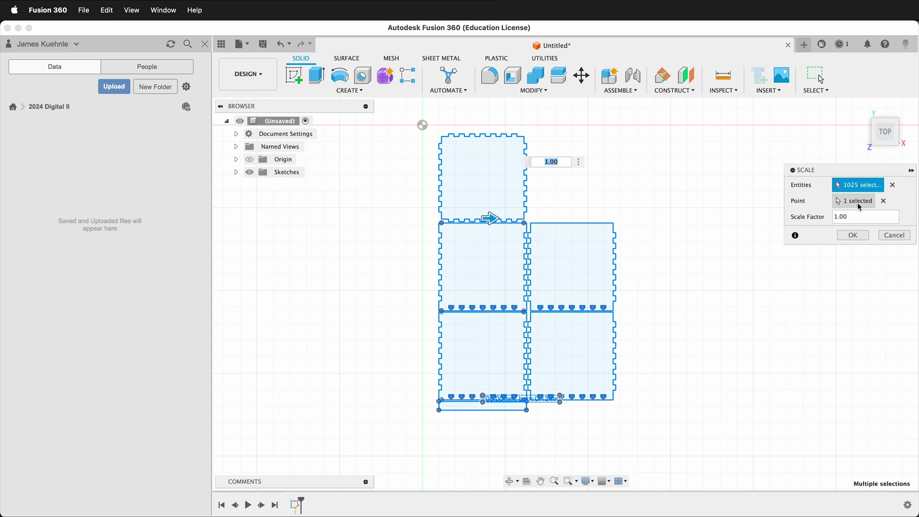
click(831, 218)
key(super+v)
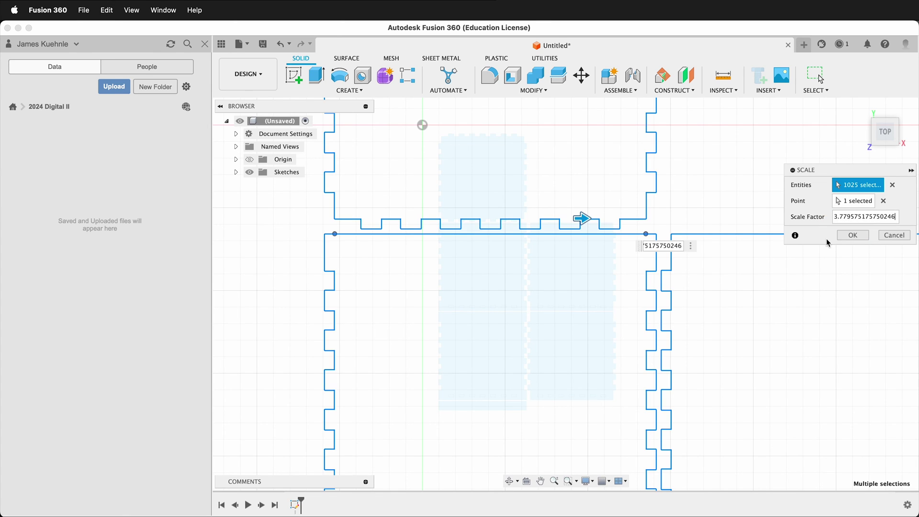
click(852, 236)
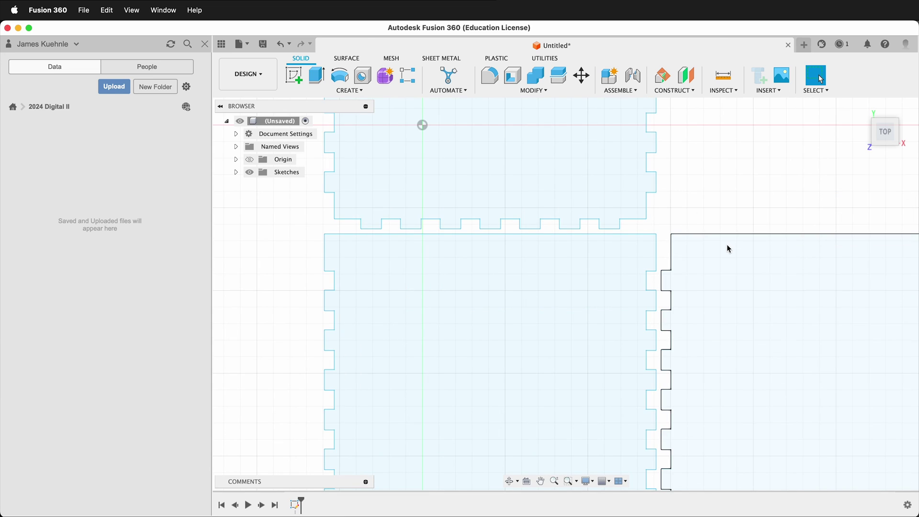
Measure the long lower edge of the scaled reference rectangle to verify its true size
scroll(725, 247, down, 10)
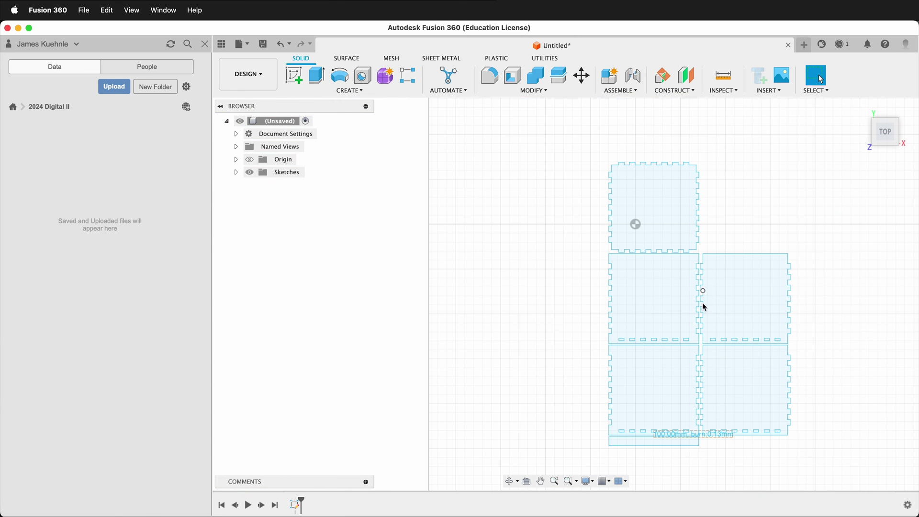
middle_drag(704, 306, 637, 262)
scroll(583, 312, up, 6)
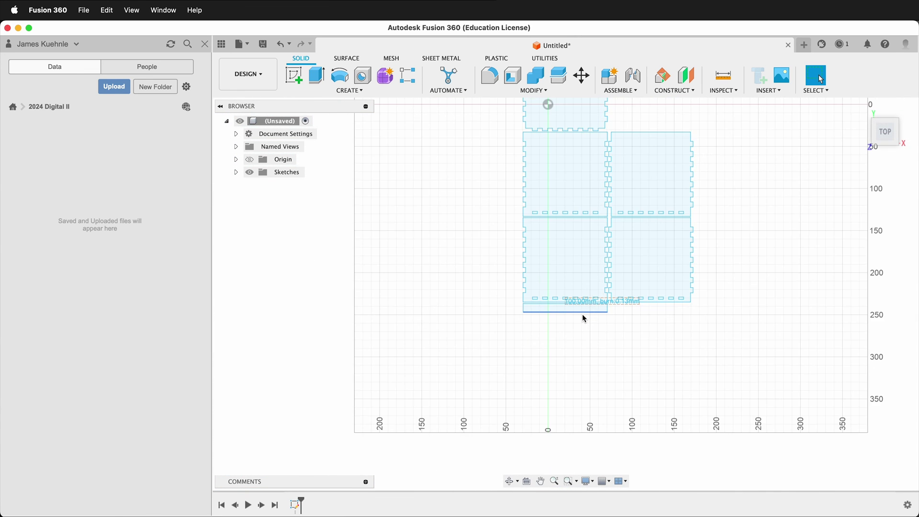
scroll(583, 317, up, 2)
key(i)
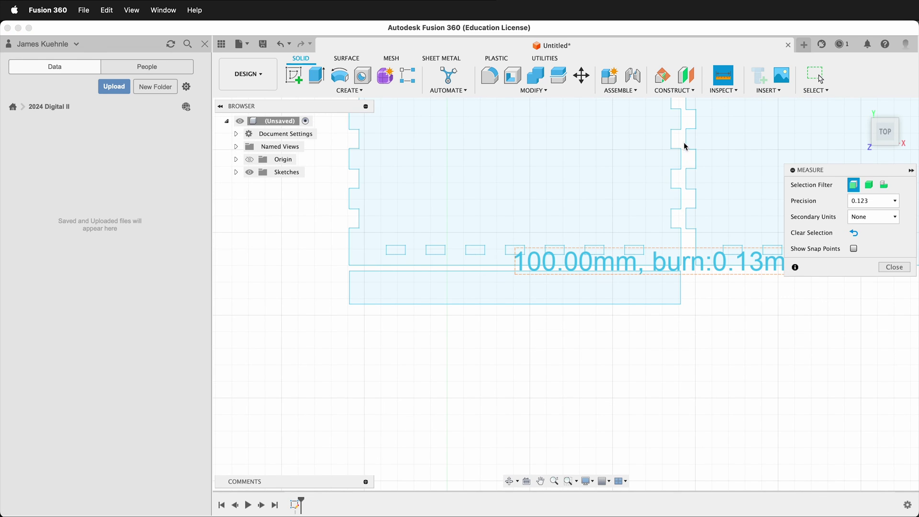
click(578, 304)
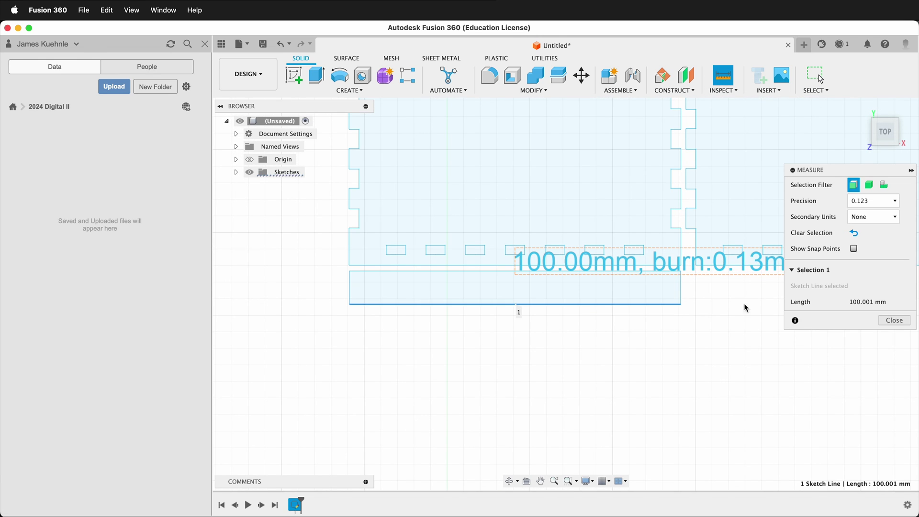